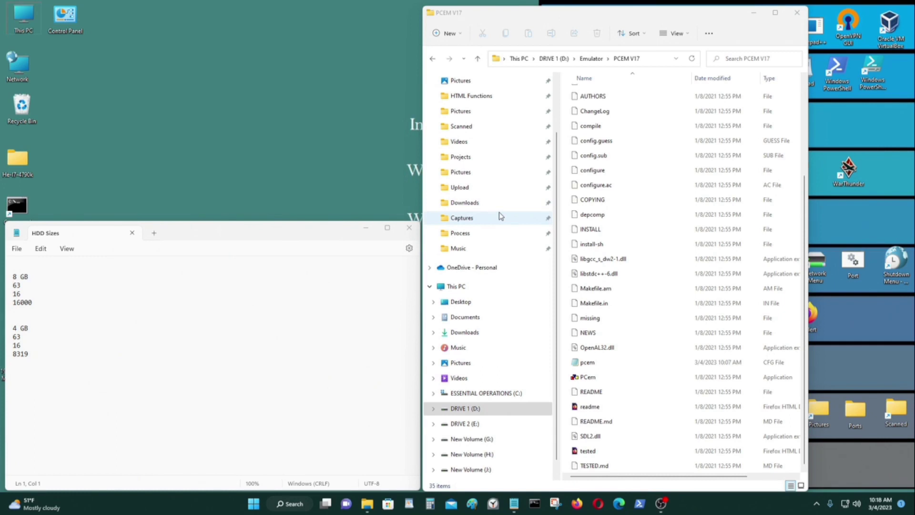
Launch PCem and open the configuration of the Pentium I Win 98 machine.
{"action": "left_click", "coordinate": [638, 382]}
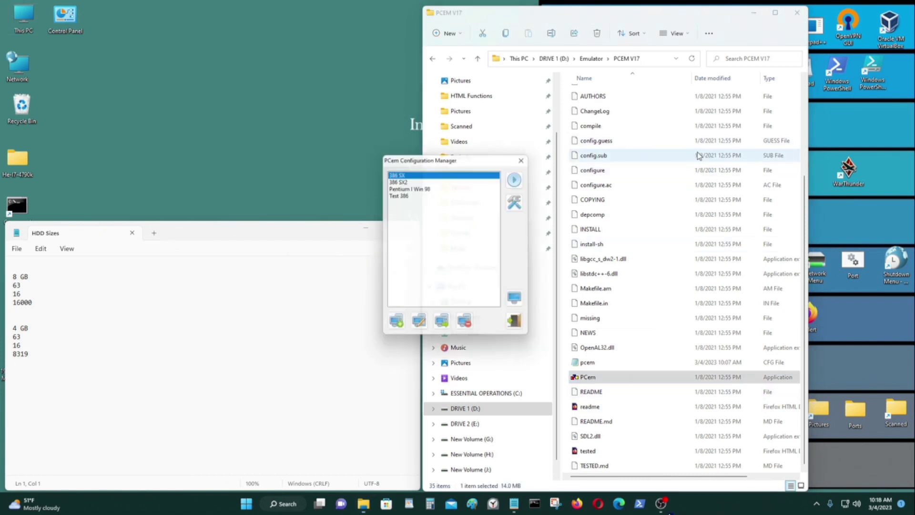
{"action": "left_click_drag", "start_coordinate": [447, 157], "coordinate": [620, 144]}
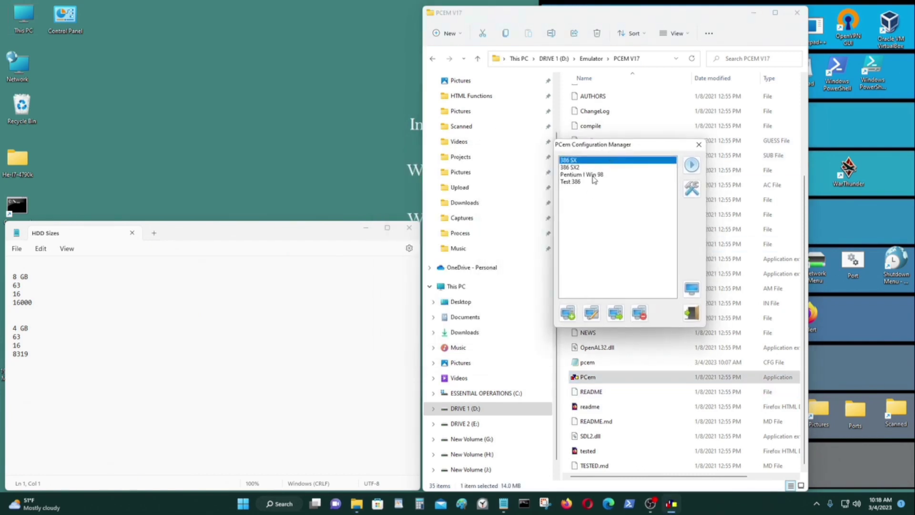
{"action": "left_click", "coordinate": [592, 176]}
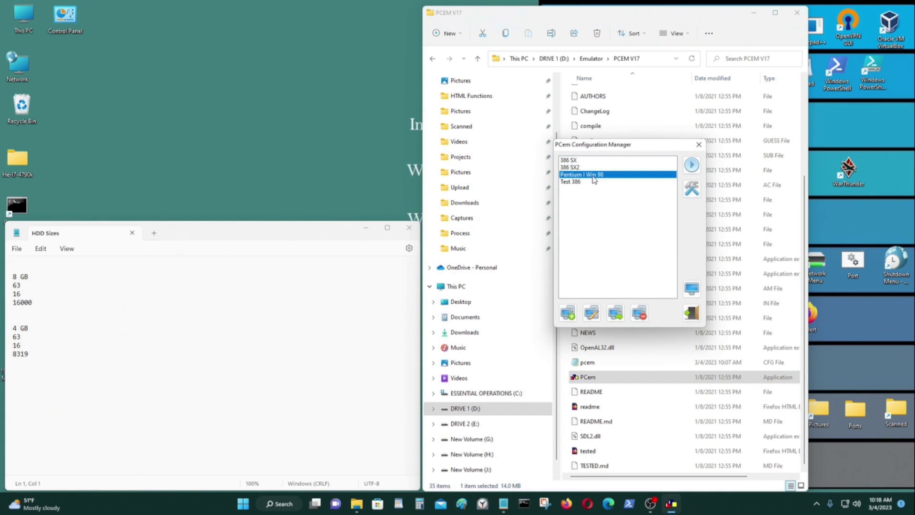
{"action": "left_click", "coordinate": [691, 188]}
Eject the image from Drive 1 Primary Slave (D:) on the hard disk page.
{"action": "left_click", "coordinate": [621, 198]}
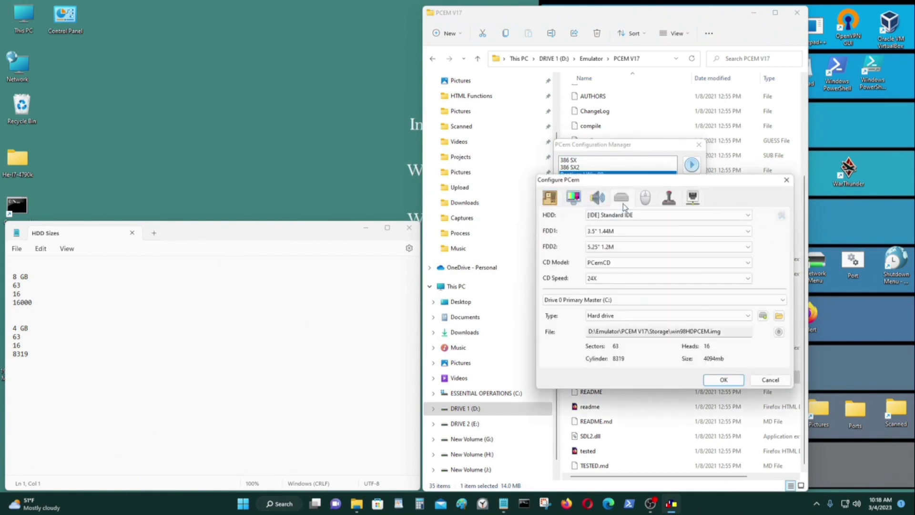
{"action": "left_click", "coordinate": [659, 301]}
{"action": "left_click", "coordinate": [653, 317]}
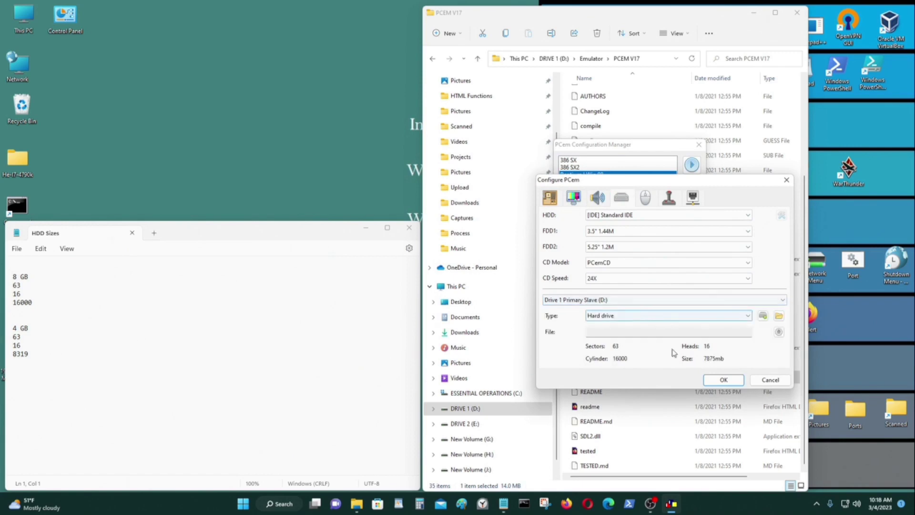
{"action": "left_click", "coordinate": [780, 332]}
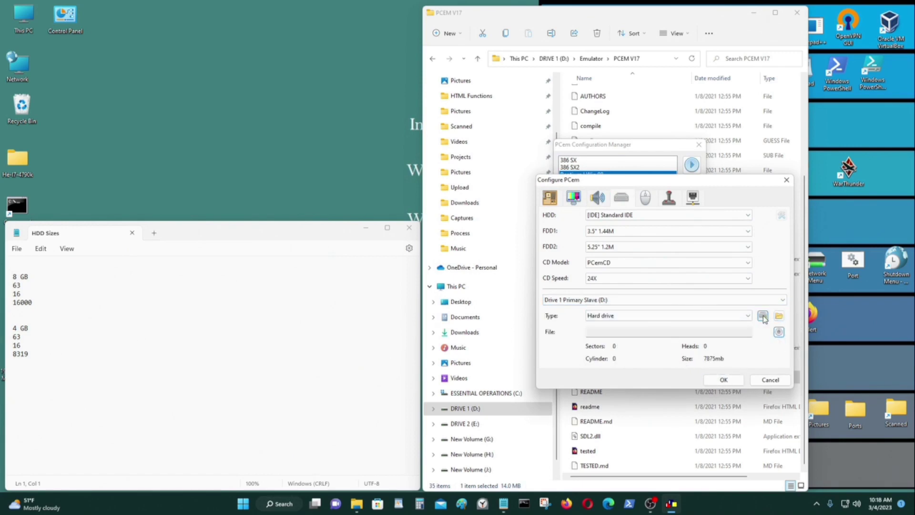
Start a new Fixed-size VHD (.vhd) image and name it '8 GB HDD A'.
{"action": "left_click", "coordinate": [763, 317]}
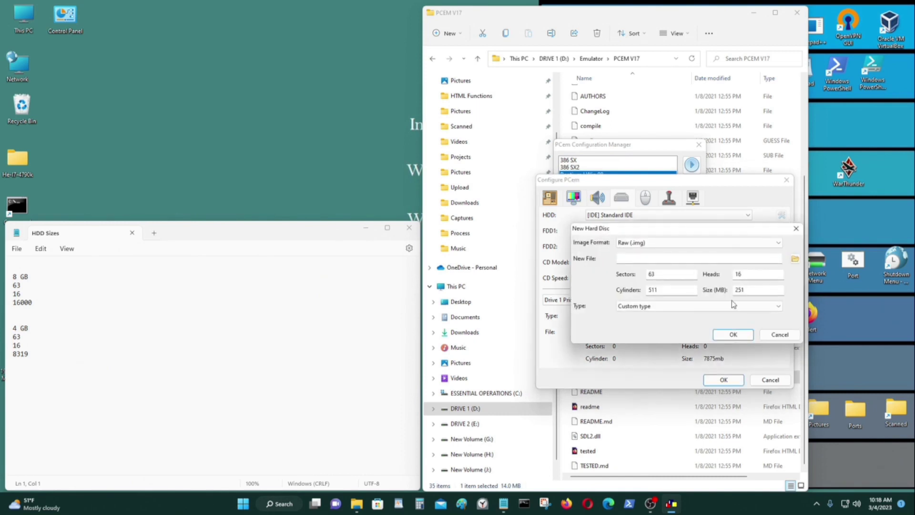
{"action": "left_click", "coordinate": [677, 243]}
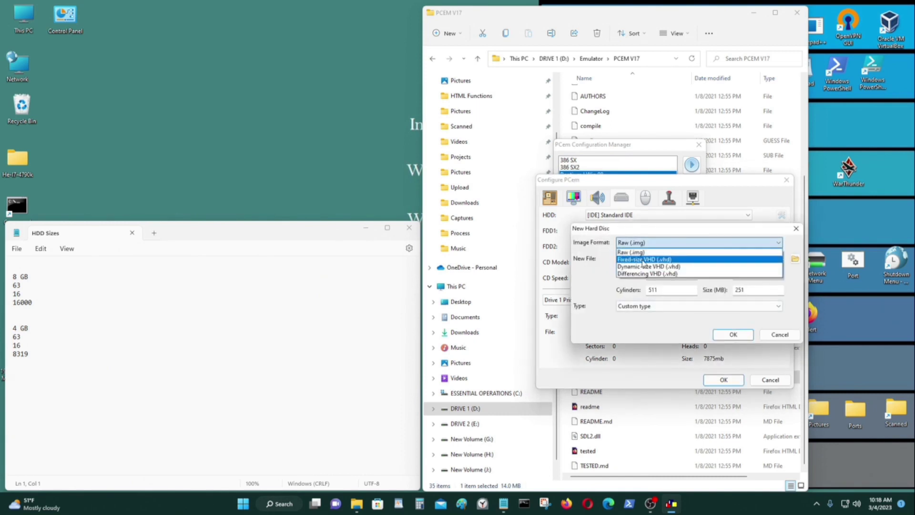
{"action": "left_click", "coordinate": [658, 260]}
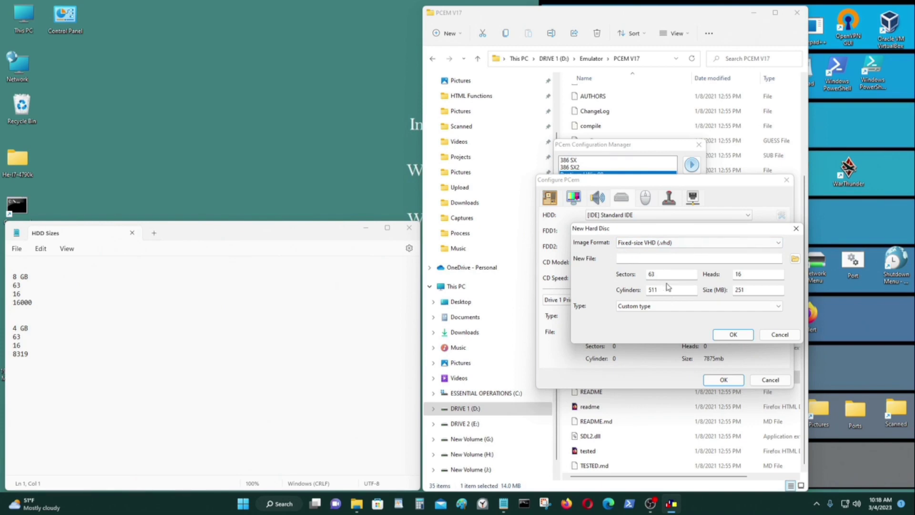
{"action": "left_click", "coordinate": [661, 258]}
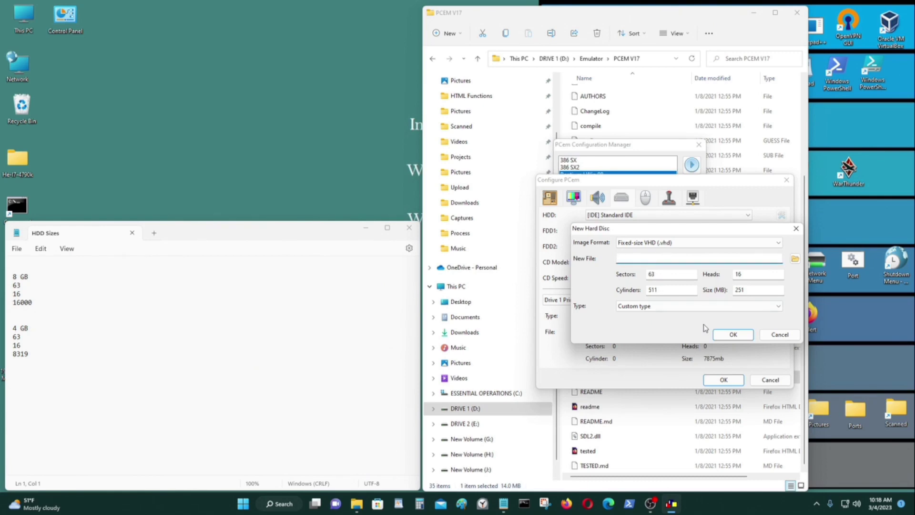
{"action": "type", "text": "8"}
{"action": "type", "text": " GB HH"}
{"action": "type", "text": "D 1"}
Set heads to 16 after the 250-head value is rejected as too many.
{"action": "double_click", "coordinate": [752, 274]}
{"action": "type", "text": "250"}
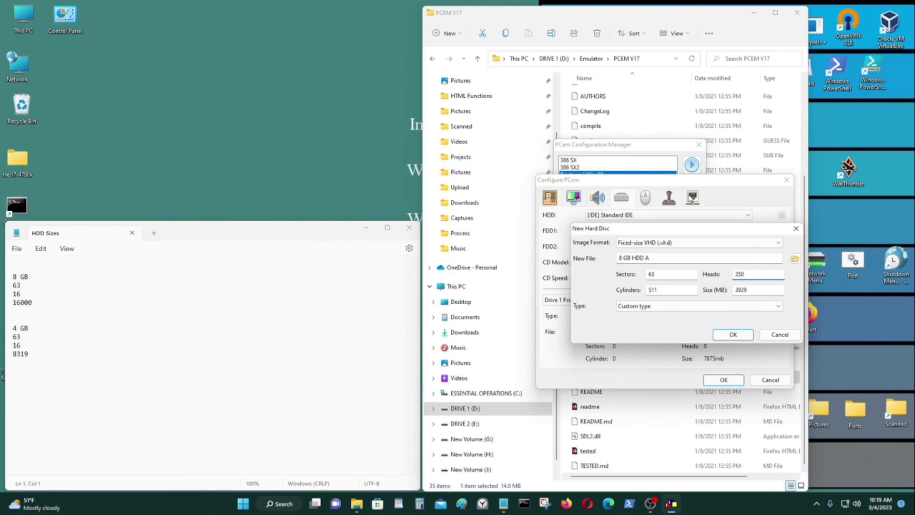
{"action": "left_click", "coordinate": [729, 336]}
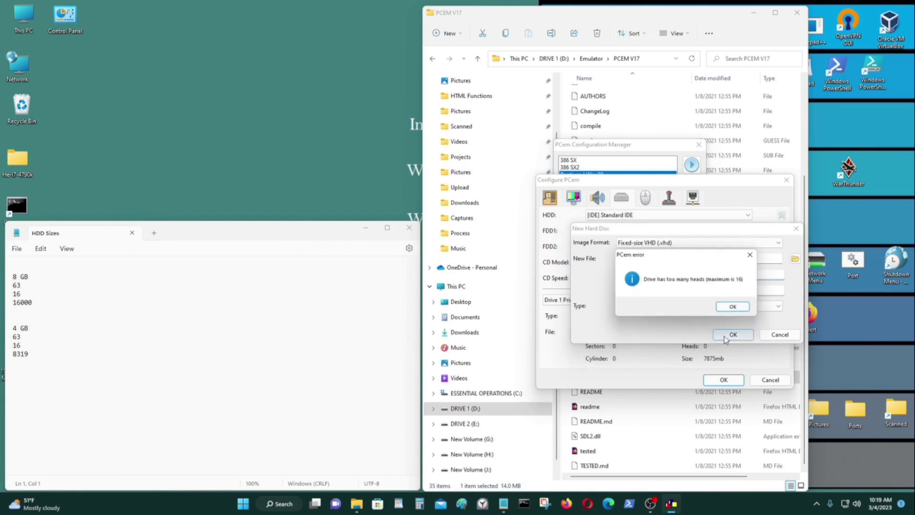
{"action": "left_click", "coordinate": [736, 307]}
{"action": "type", "text": "16"}
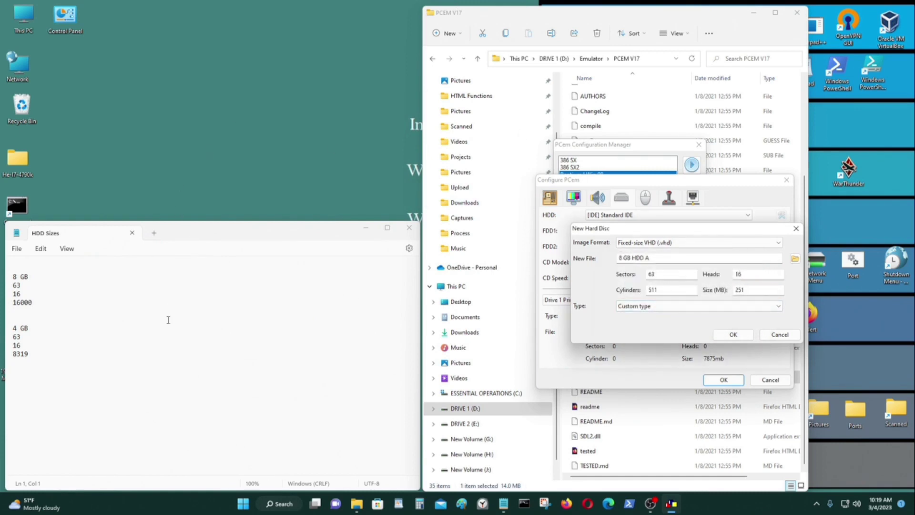
Set cylinders to 16000 for 7875 MB, keeping the Fixed-size VHD format.
{"action": "double_click", "coordinate": [670, 290]}
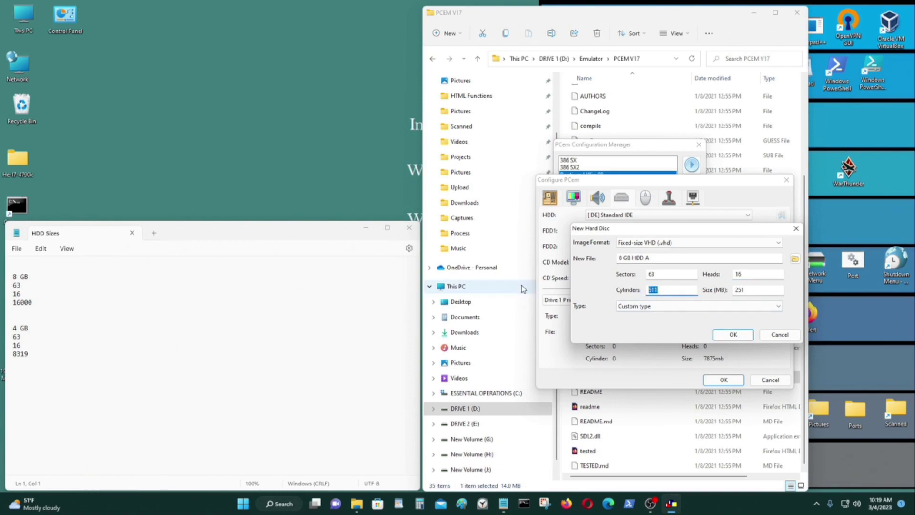
{"action": "type", "text": "16000"}
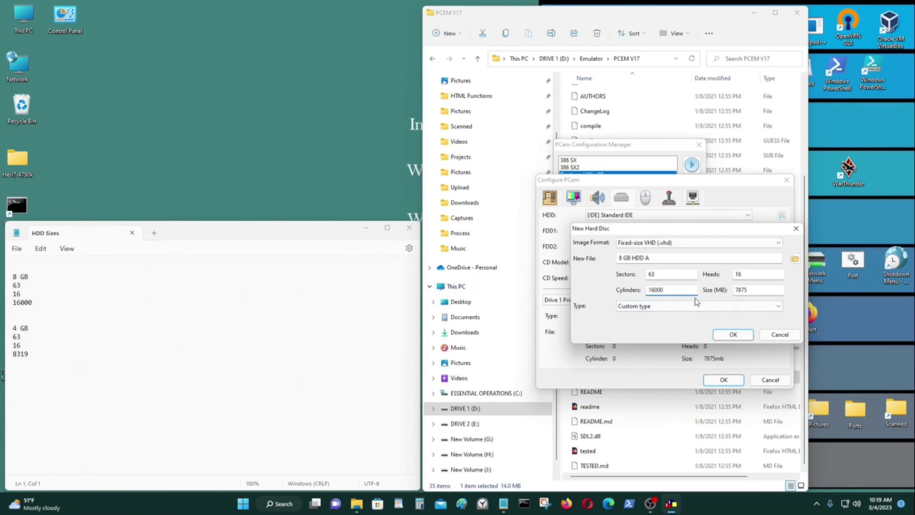
{"action": "key", "text": "BackSpace"}
{"action": "key", "text": "BackSpace"}
{"action": "key", "text": "BackSpace"}
{"action": "key", "text": "BackSpace"}
{"action": "key", "text": "BackSpace"}
{"action": "type", "text": "8319"}
{"action": "double_click", "coordinate": [672, 292]}
{"action": "type", "text": "160"}
{"action": "left_click", "coordinate": [664, 242]}
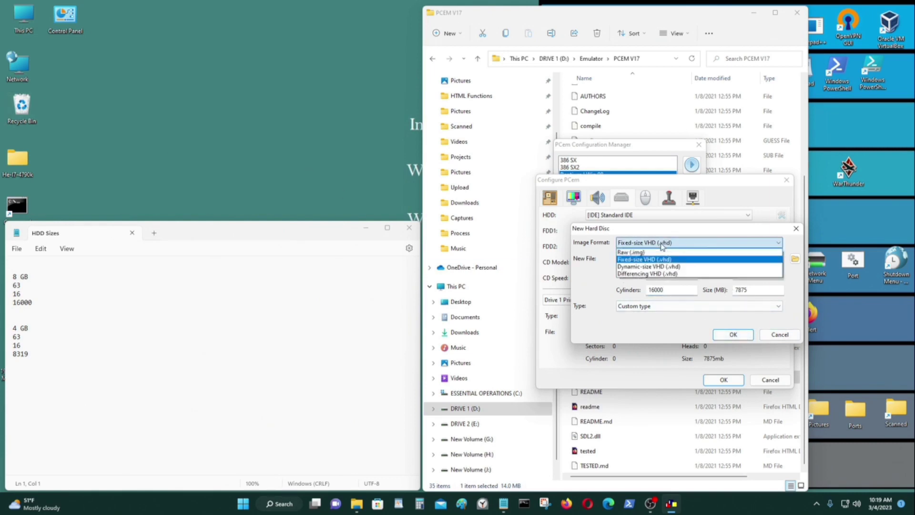
{"action": "left_click", "coordinate": [660, 253]}
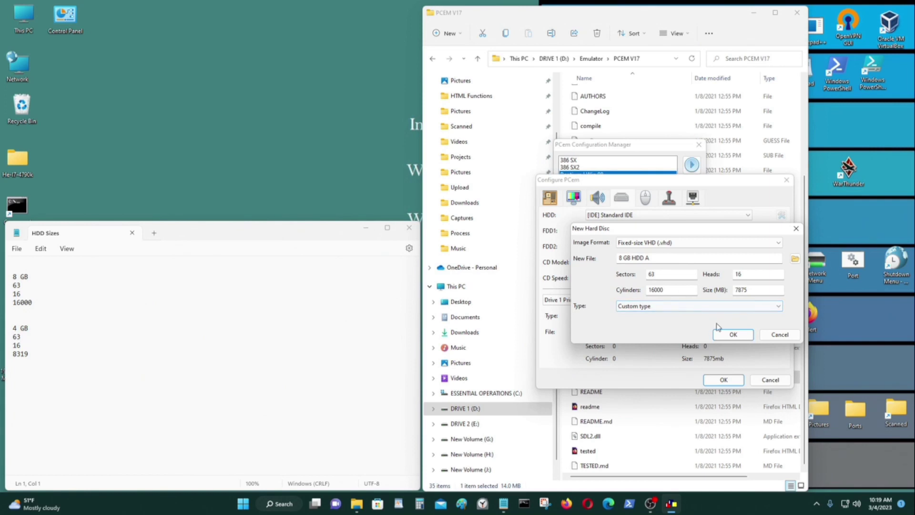
Create the 8 GB HDD A image and confirm the Drive created message.
{"action": "left_click", "coordinate": [727, 338]}
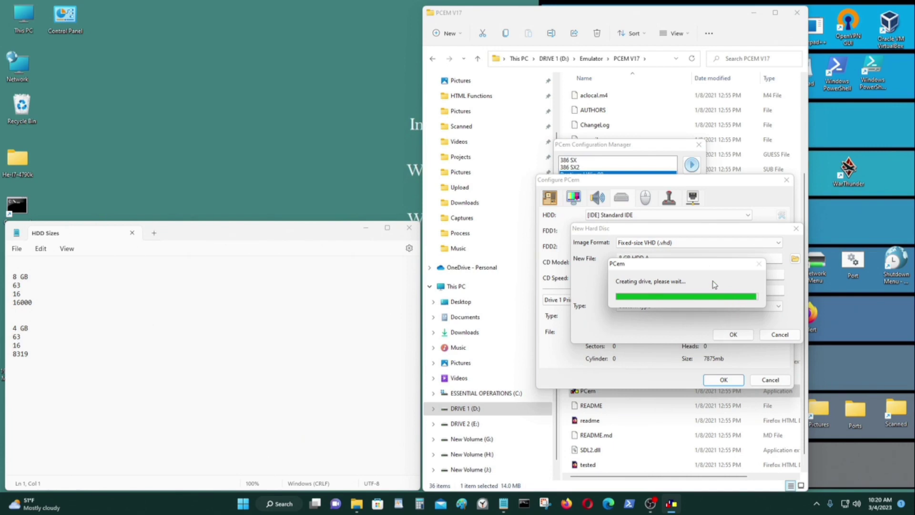
{"action": "left_click", "coordinate": [754, 308]}
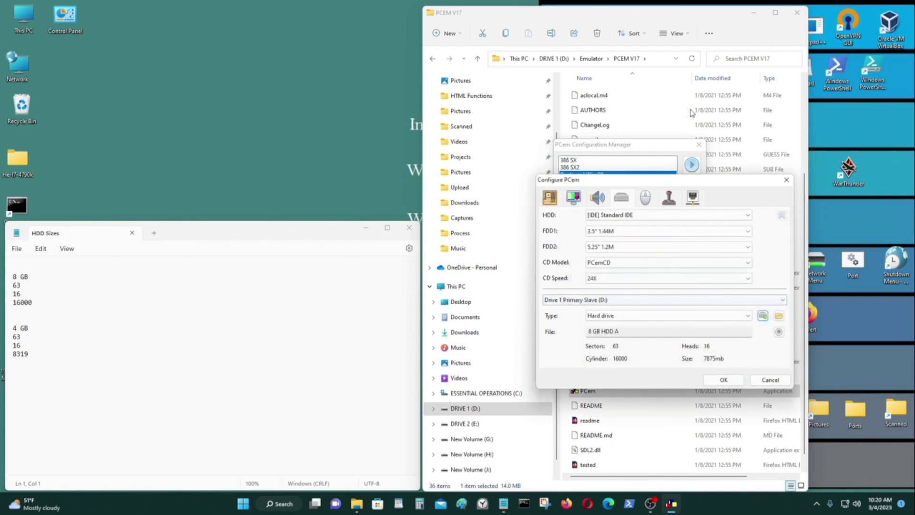
{"action": "left_click", "coordinate": [677, 14]}
Check in its Properties that the 8 GB HDD A image is 7.69 GB.
{"action": "left_click", "coordinate": [776, 13]}
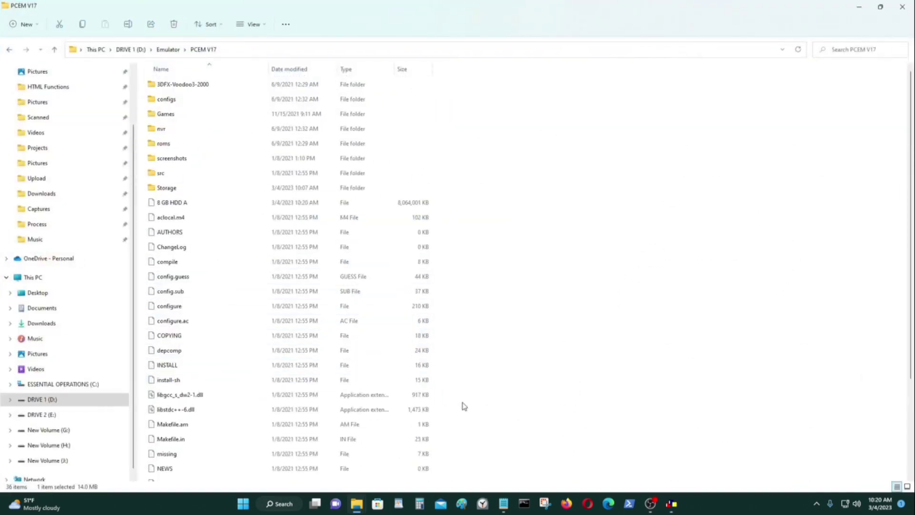
{"action": "left_click", "coordinate": [256, 202]}
{"action": "right_click", "coordinate": [225, 202]}
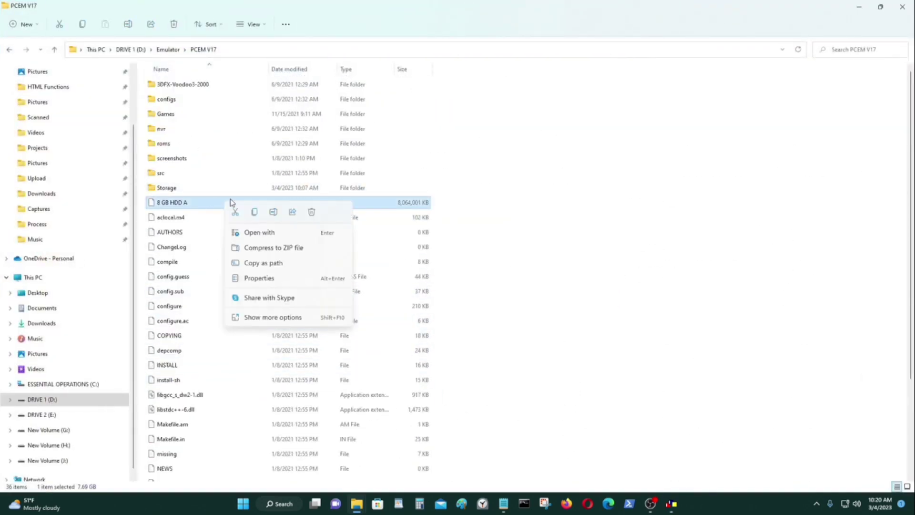
{"action": "left_click", "coordinate": [293, 283]}
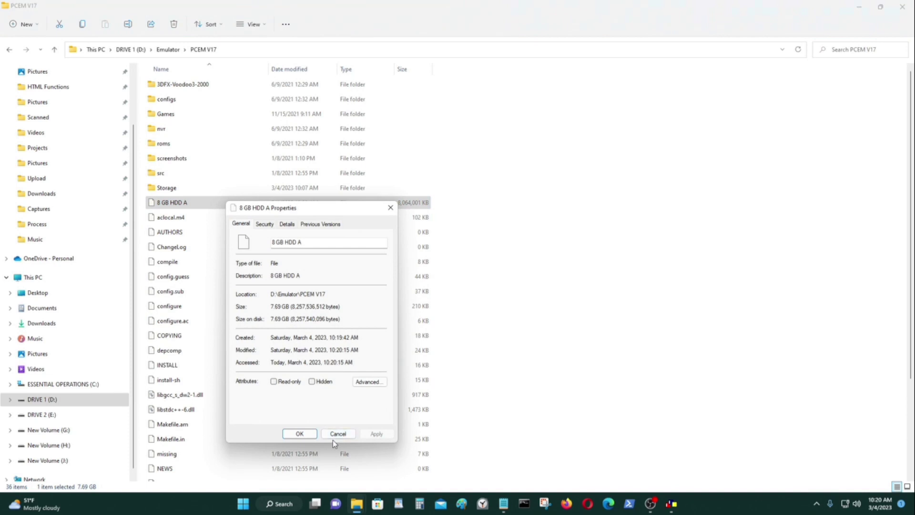
{"action": "left_click", "coordinate": [338, 434]}
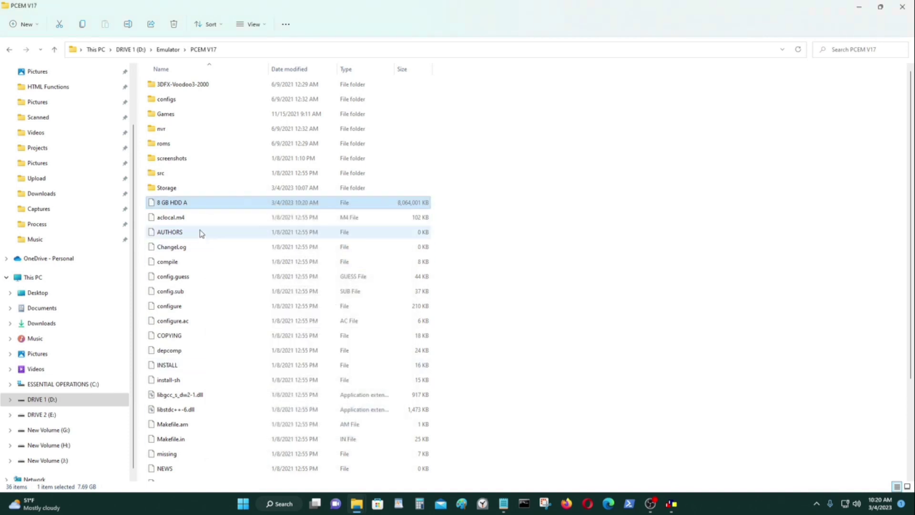
Delete the 8 GB HDD A image from the PCEM V17 folder.
{"action": "right_click", "coordinate": [195, 202]}
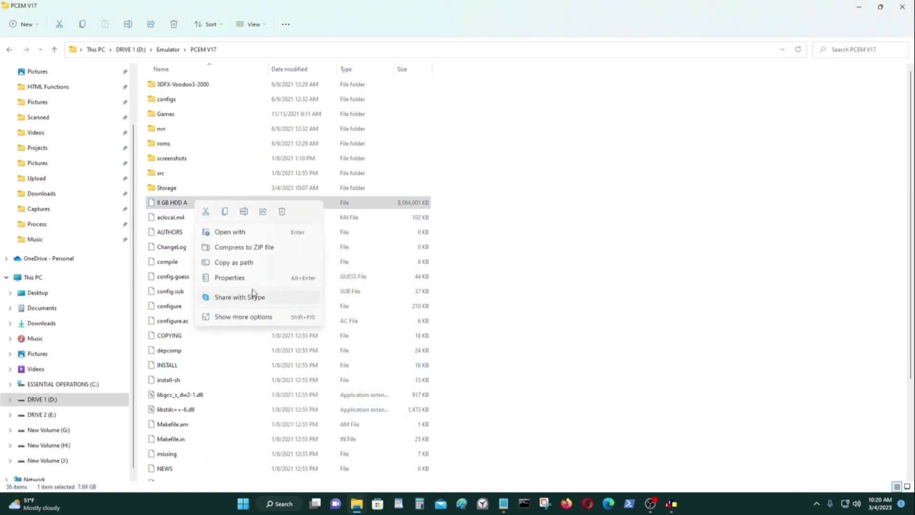
{"action": "left_click", "coordinate": [241, 318]}
{"action": "left_click", "coordinate": [309, 287]}
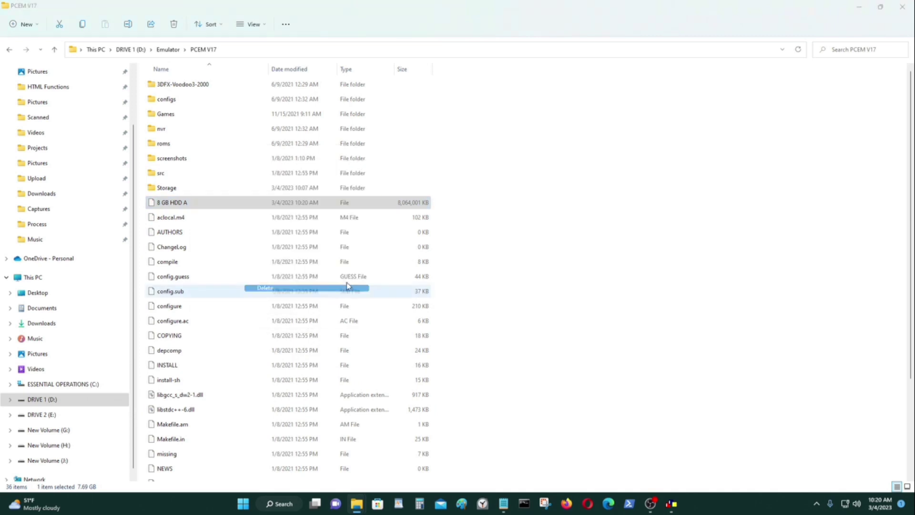
{"action": "double_click", "coordinate": [205, 189]}
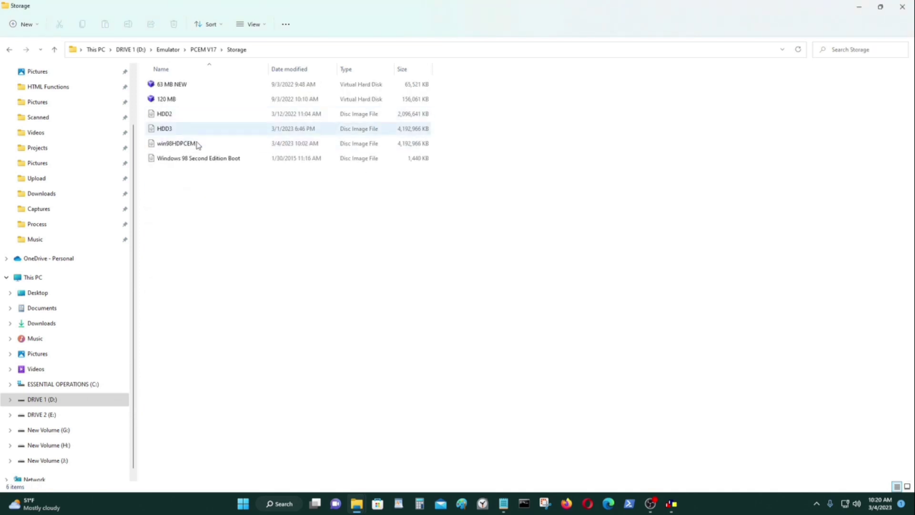
{"action": "left_click", "coordinate": [10, 50]}
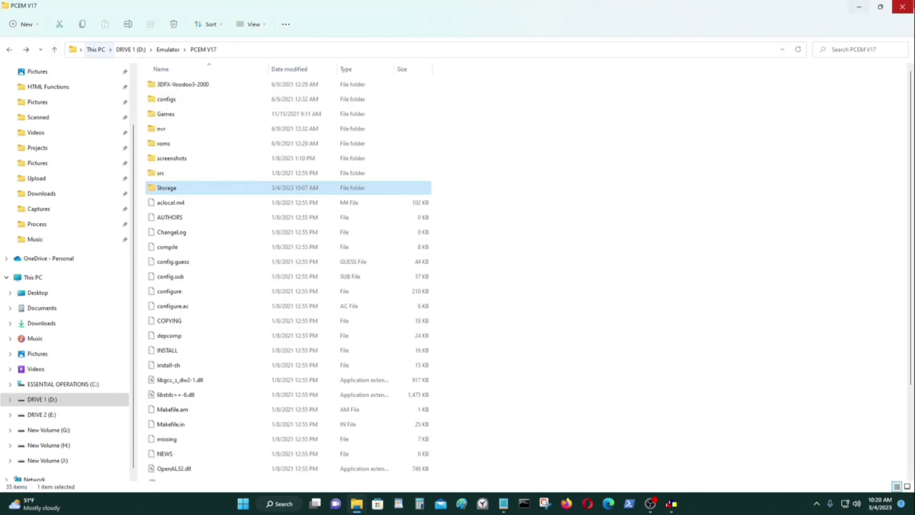
Eject the slave drive again and start a new Fixed-size VHD image.
{"action": "left_click", "coordinate": [859, 6]}
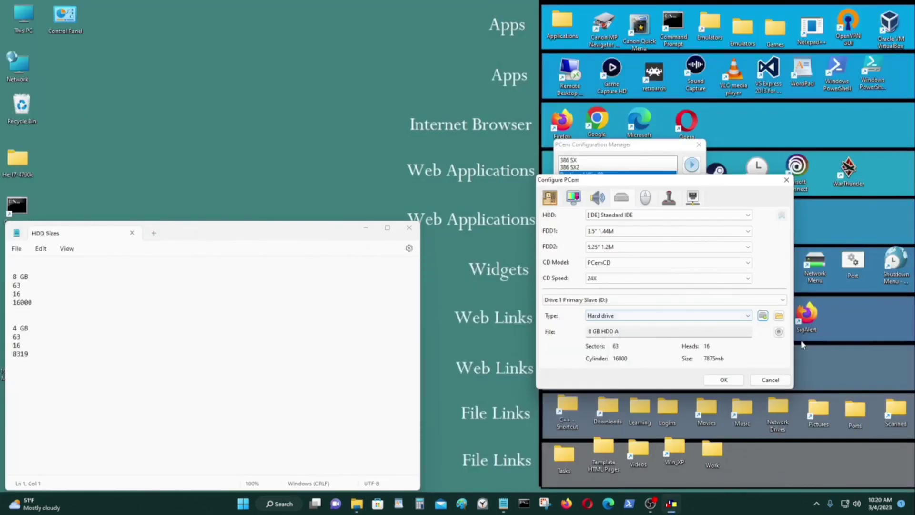
{"action": "left_click", "coordinate": [782, 333]}
{"action": "left_click", "coordinate": [762, 317]}
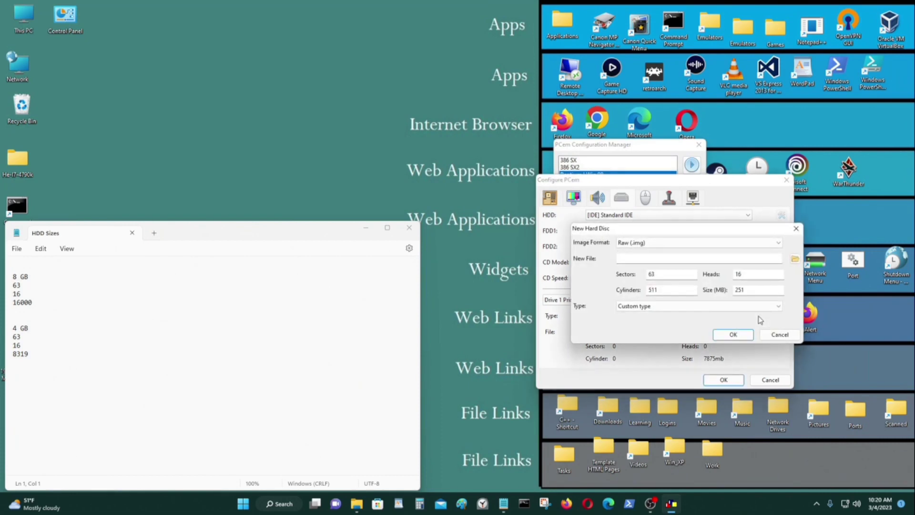
{"action": "left_click", "coordinate": [670, 242]}
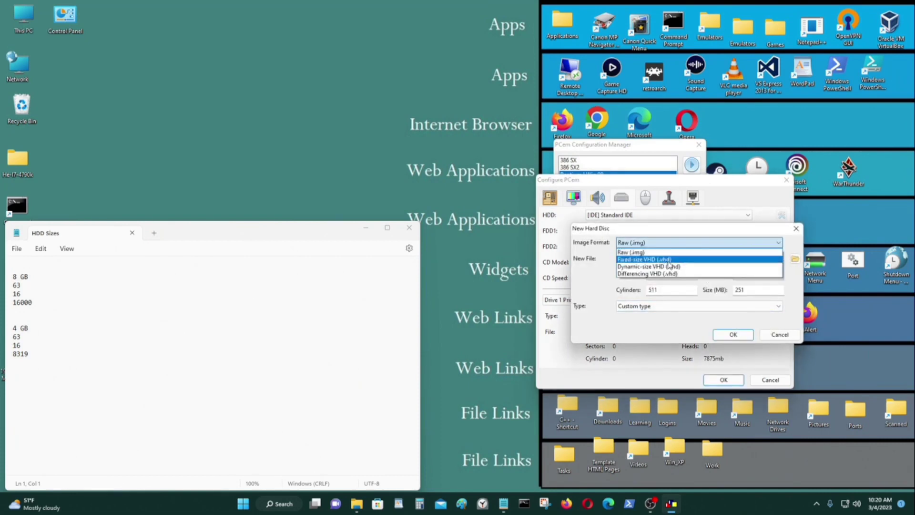
{"action": "left_click", "coordinate": [667, 261]}
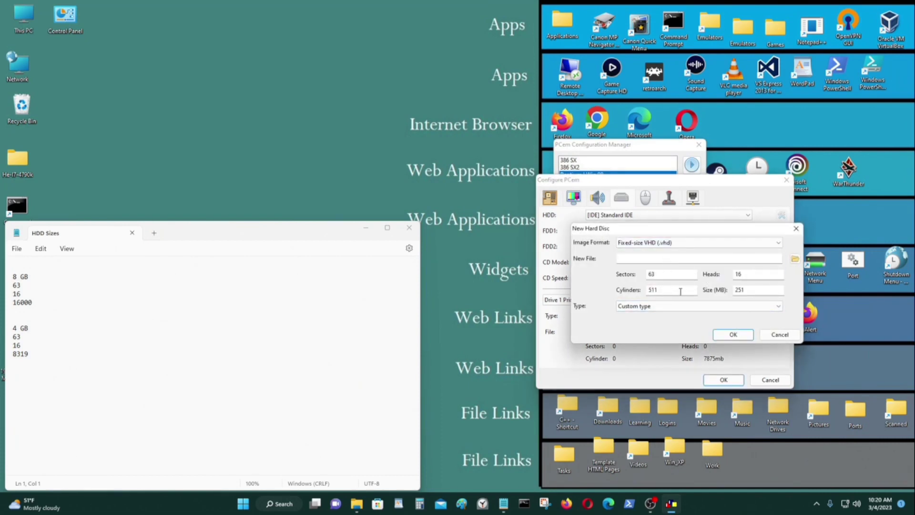
Set cylinders to 16000 and name the file '8 GB HDD'.
{"action": "double_click", "coordinate": [681, 291]}
{"action": "type", "text": "16000"}
{"action": "left_click", "coordinate": [644, 260]}
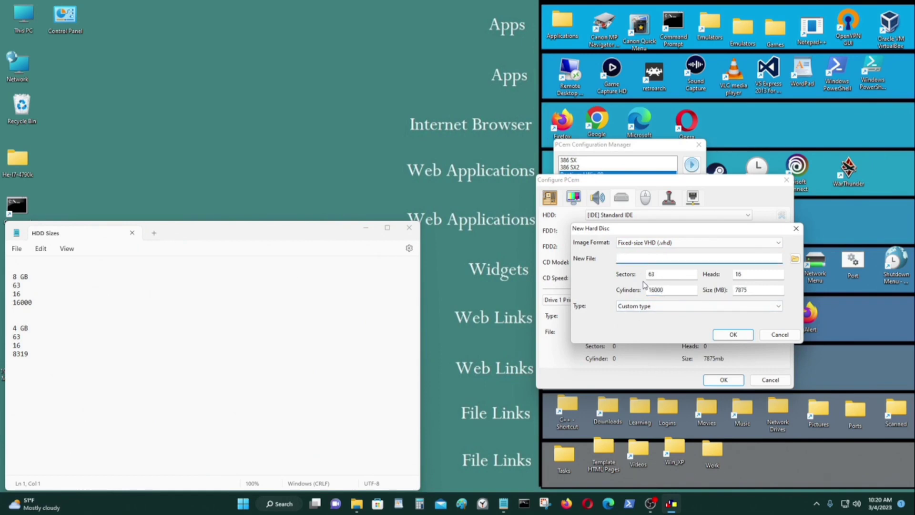
{"action": "type", "text": "8 GB HDD.vhd"}
Create 8 GB HDD.vhd and confirm it as Drive 1 Primary Slave (7875 MB).
{"action": "left_click", "coordinate": [733, 335]}
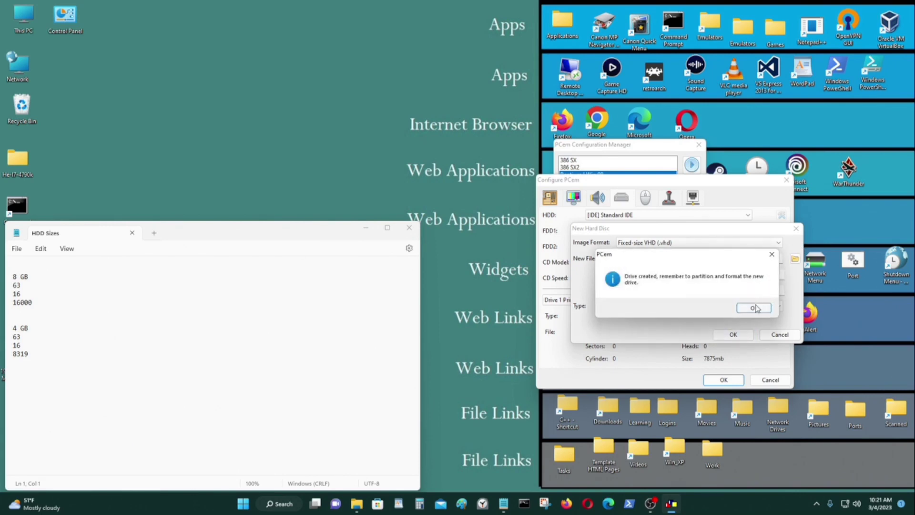
{"action": "left_click", "coordinate": [754, 308]}
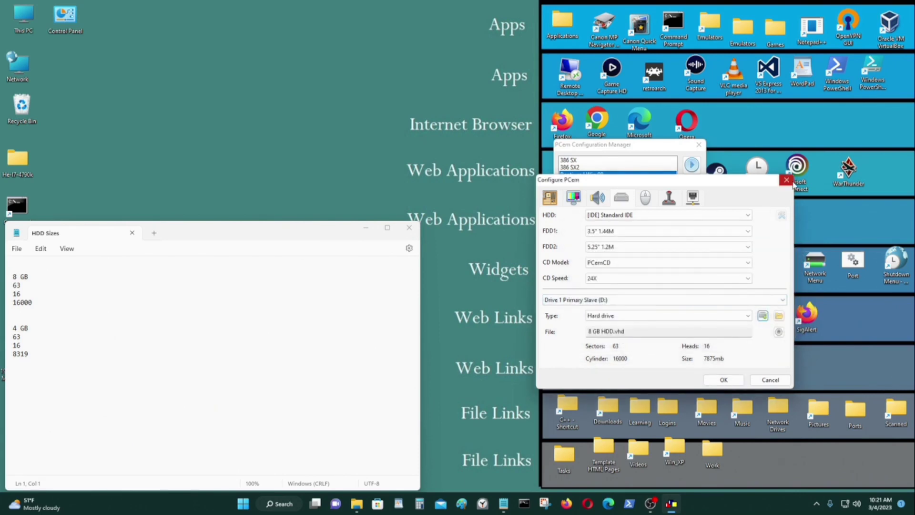
{"action": "left_click", "coordinate": [724, 380]}
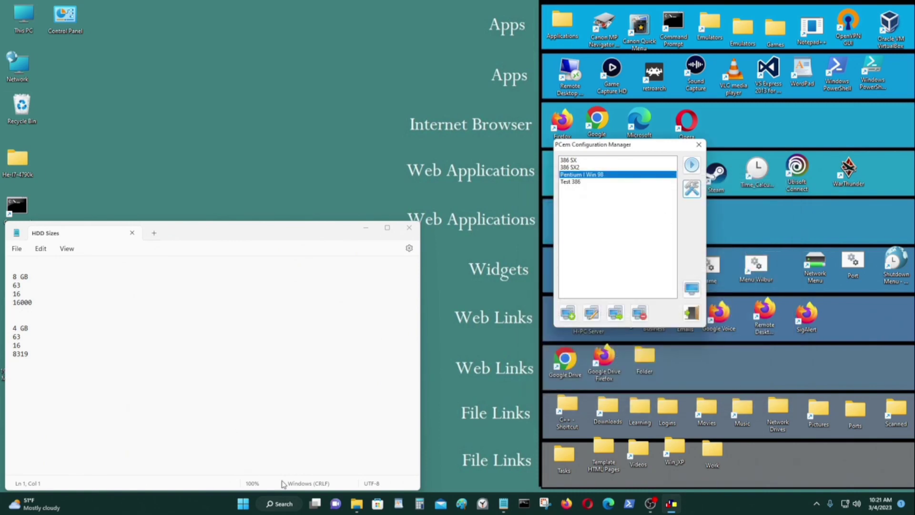
{"action": "mouse_move", "coordinate": [356, 504]}
{"action": "left_click", "coordinate": [347, 462]}
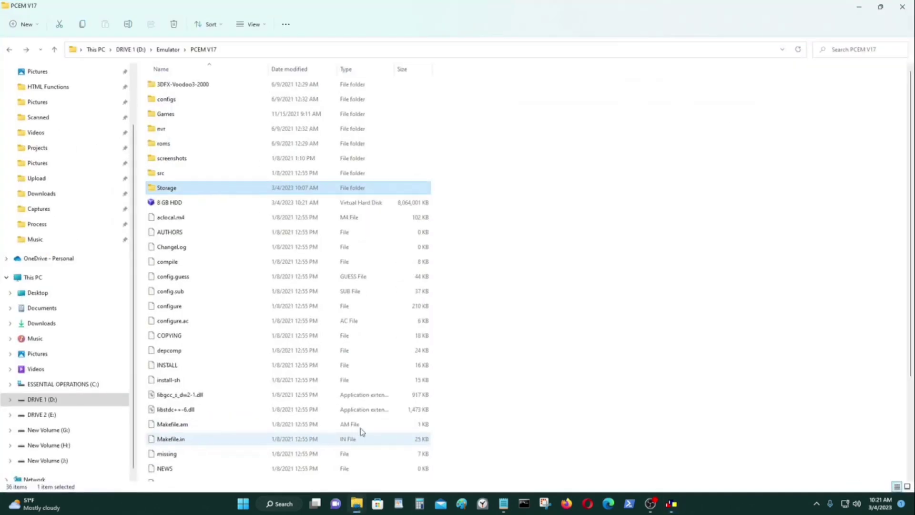
{"action": "left_click", "coordinate": [238, 204]}
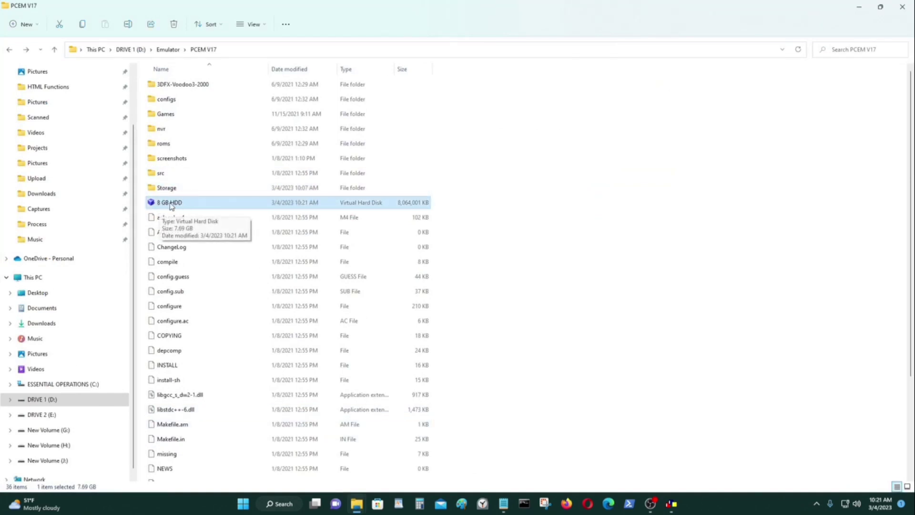
{"action": "right_click", "coordinate": [232, 210]}
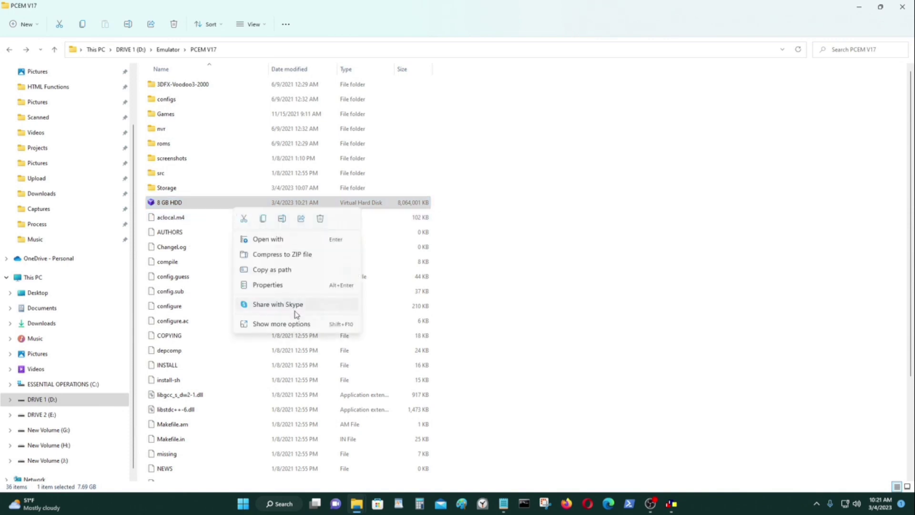
{"action": "left_click", "coordinate": [300, 285]}
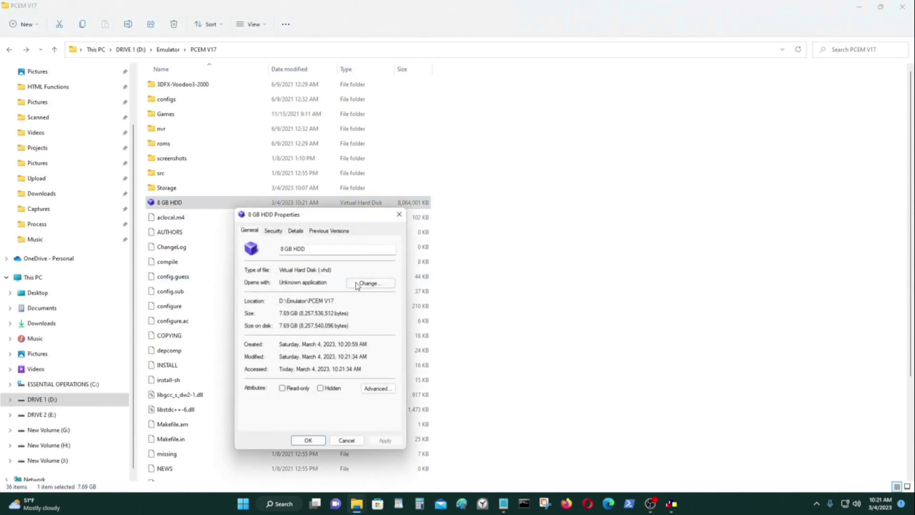
{"action": "left_click", "coordinate": [308, 440]}
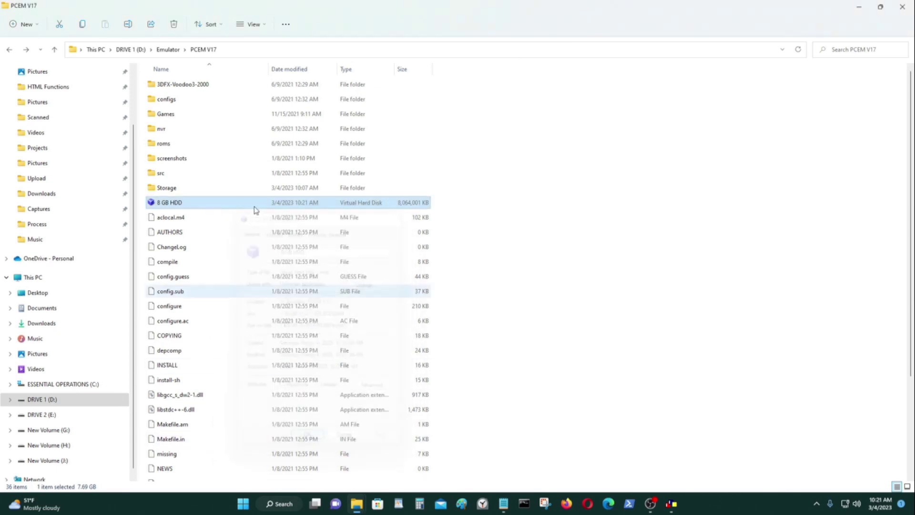
Close the PCEM V17 folder and boot the Pentium / Win 98 machine to its desktop.
{"action": "left_click", "coordinate": [902, 6]}
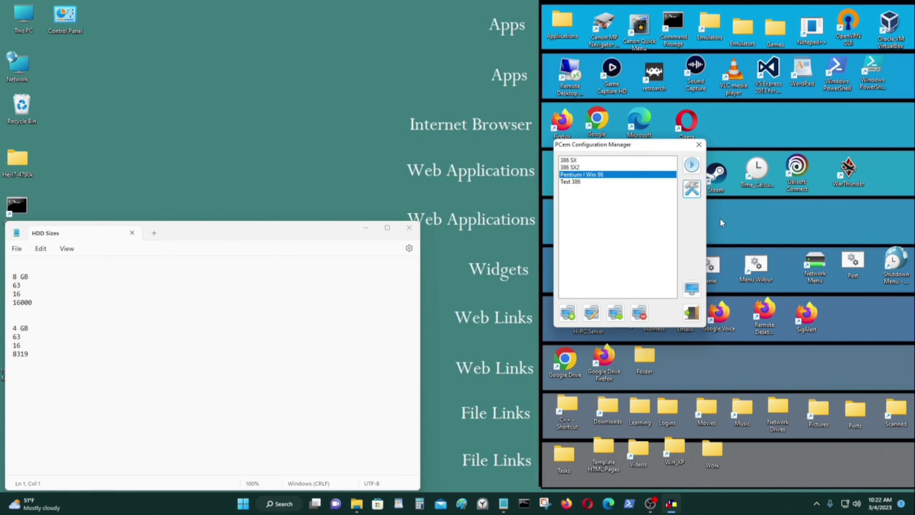
{"action": "left_click", "coordinate": [692, 165]}
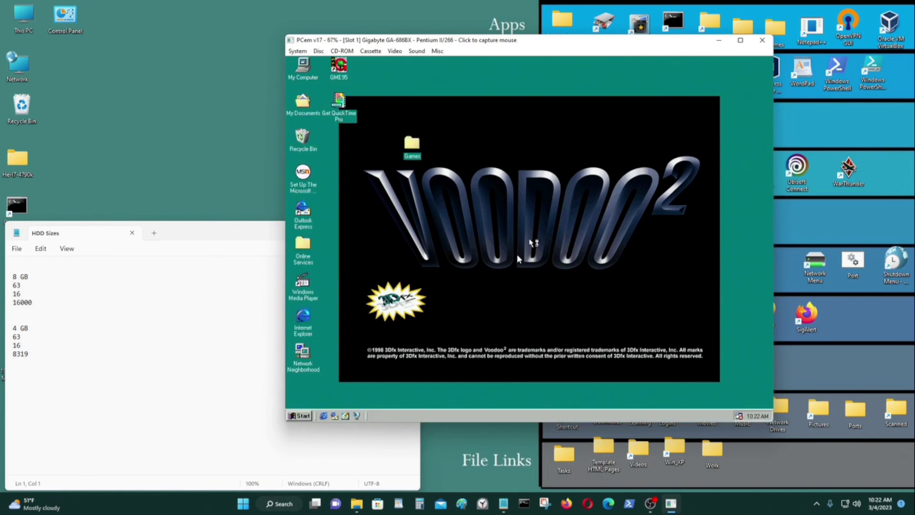
Check the available drives in Windows 98's My Computer.
{"action": "left_click", "coordinate": [585, 198]}
{"action": "left_click", "coordinate": [307, 78]}
{"action": "double_click", "coordinate": [307, 78]}
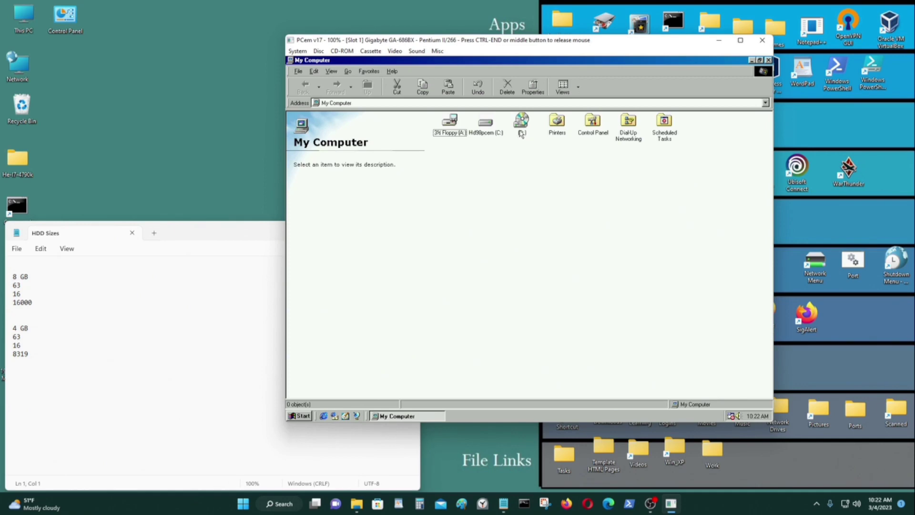
{"action": "left_click", "coordinate": [768, 60]}
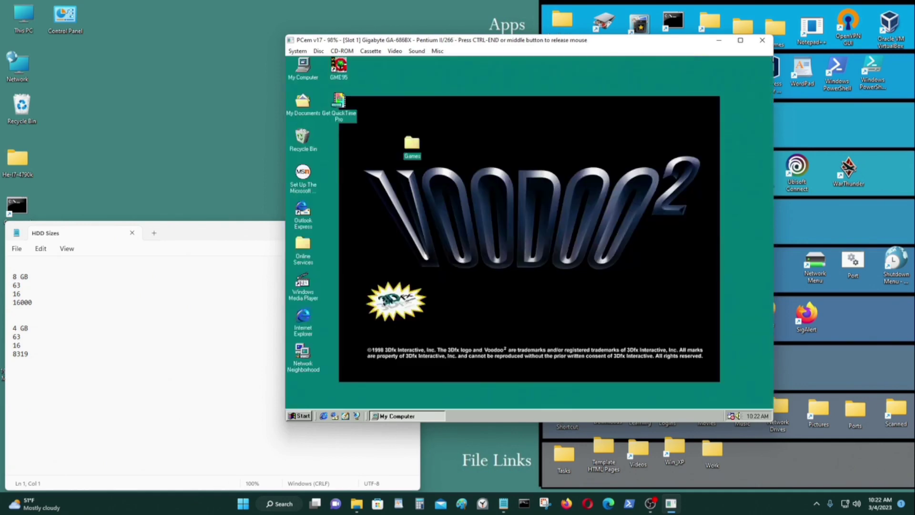
Restart Windows 98 in MS-DOS mode from the Shut Down dialog.
{"action": "left_click", "coordinate": [299, 416]}
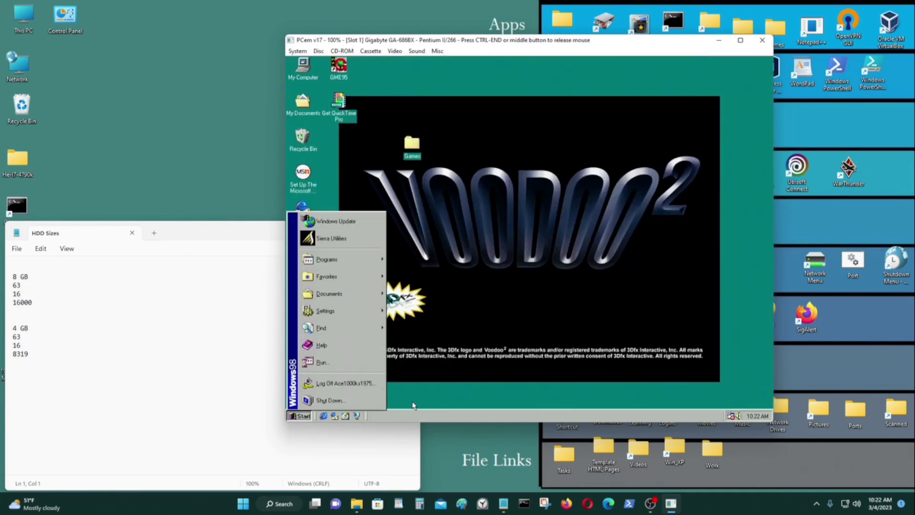
{"action": "left_click", "coordinate": [362, 403]}
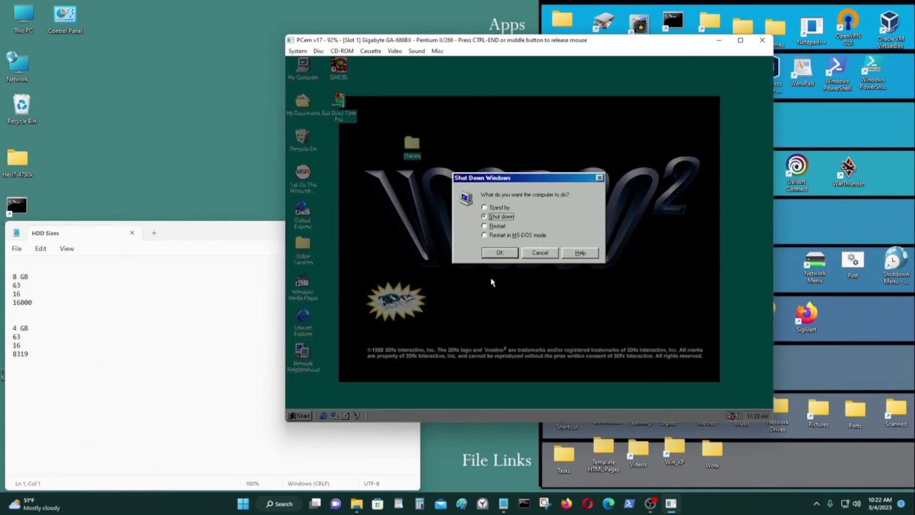
{"action": "left_click", "coordinate": [506, 235]}
{"action": "left_click", "coordinate": [504, 253]}
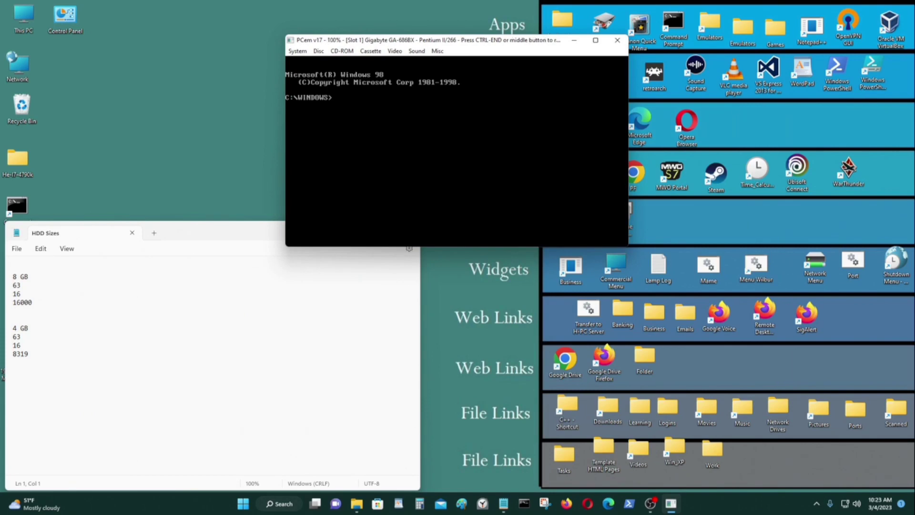
Run fdisk and enable large disk support.
{"action": "type", "text": "fdisk"}
{"action": "key", "text": "Return"}
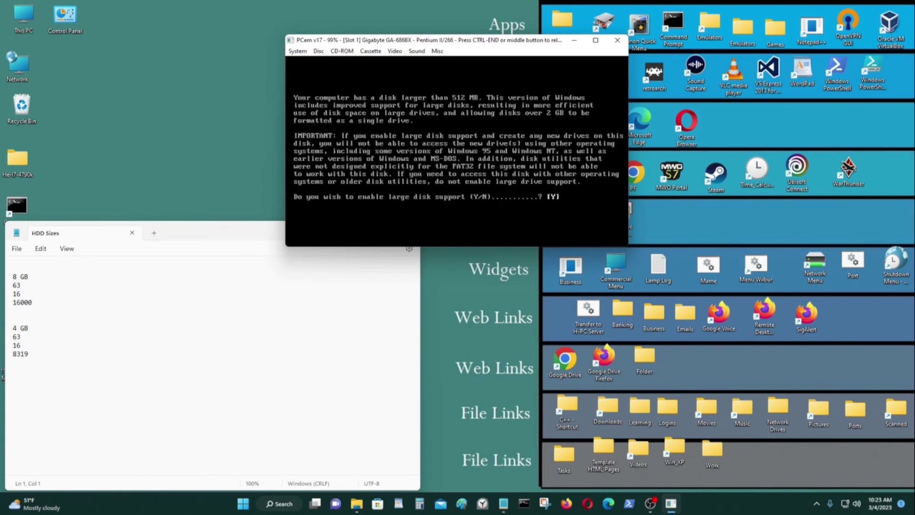
{"action": "key", "text": "Return"}
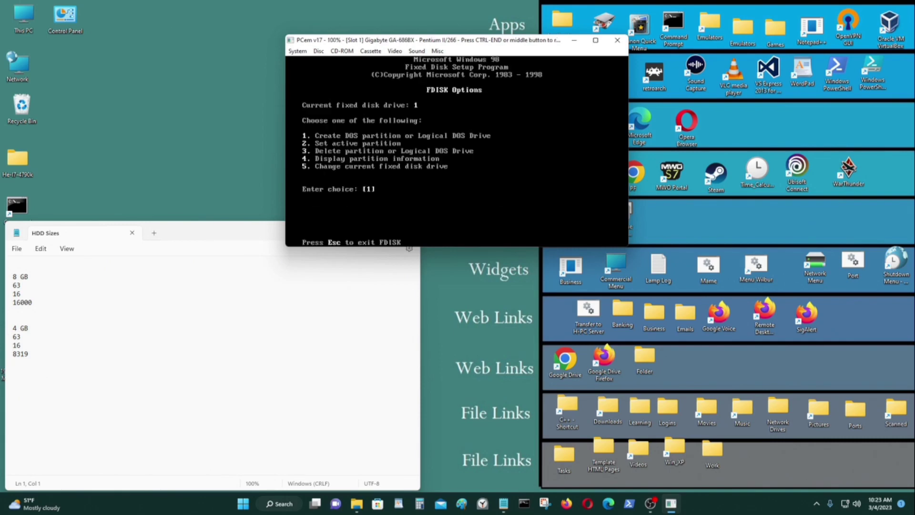
Reposition the emulator window and switch the FDISK display to full screen.
{"action": "key", "text": "ctrl+End"}
{"action": "left_click_drag", "start_coordinate": [432, 40], "coordinate": [466, 94]}
{"action": "left_click", "coordinate": [473, 193]}
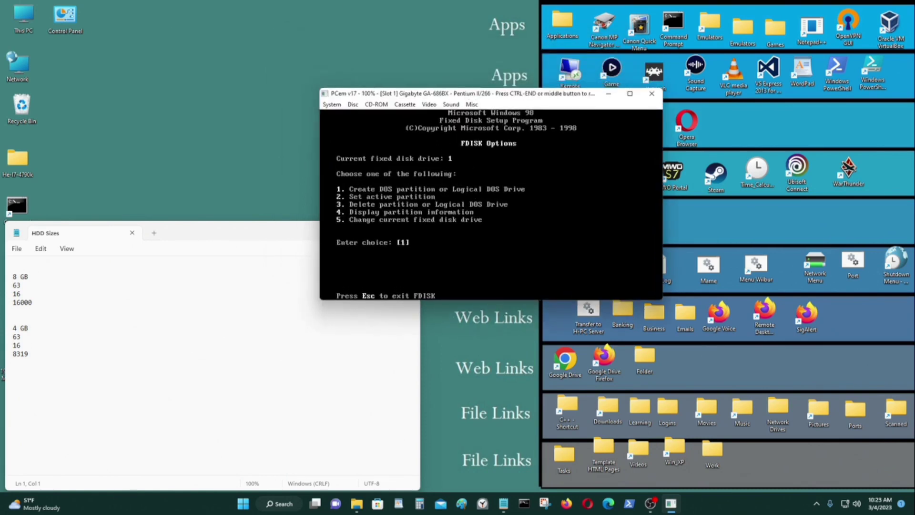
{"action": "key", "text": "ctrl+End"}
{"action": "left_click", "coordinate": [429, 104]}
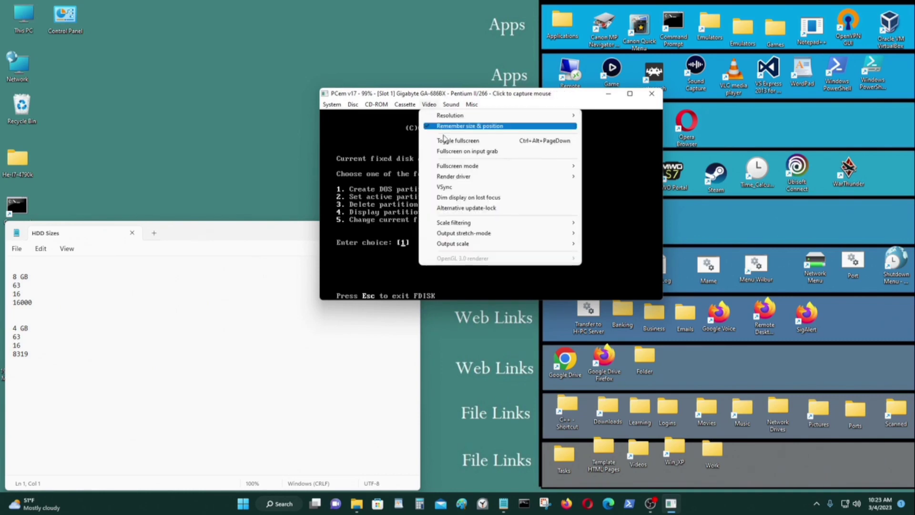
{"action": "mouse_move", "coordinate": [513, 167]}
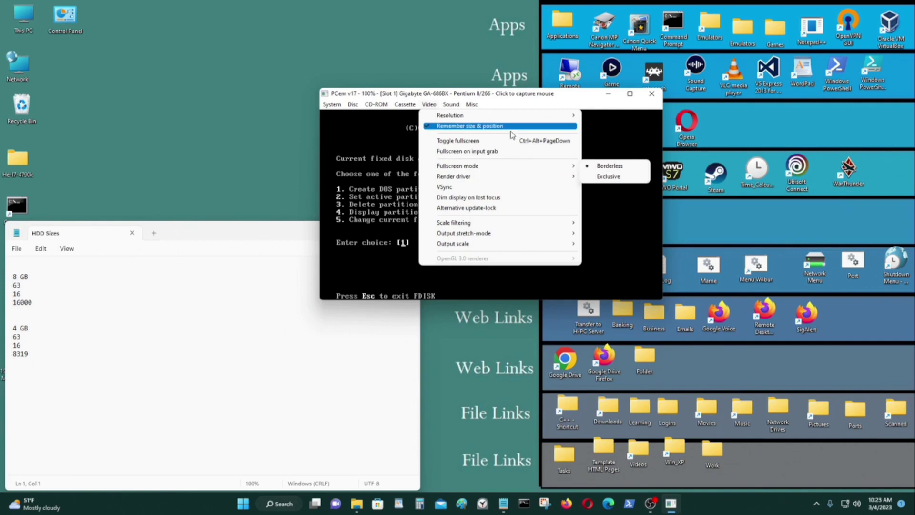
{"action": "left_click", "coordinate": [375, 188]}
{"action": "left_click", "coordinate": [374, 188]}
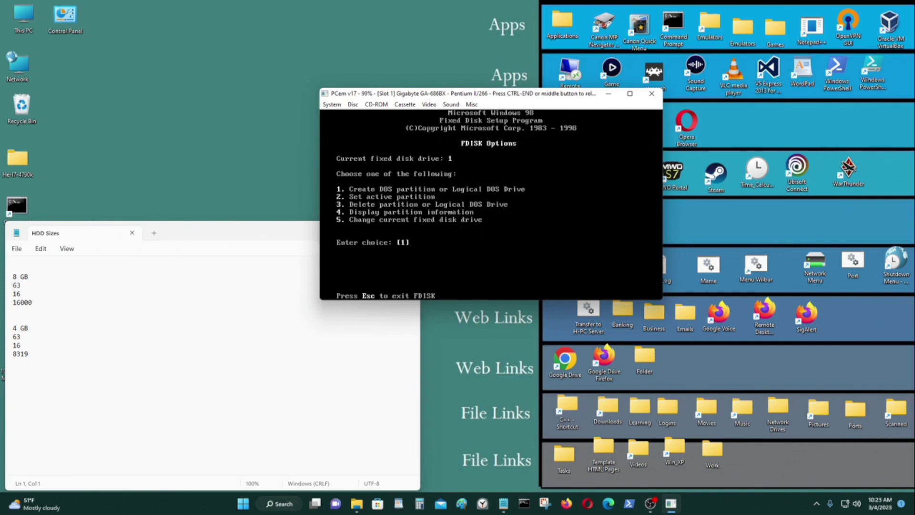
{"action": "key", "text": "BackSpace"}
{"action": "key", "text": "Return"}
{"action": "key", "text": "ctrl+alt+Page_Down"}
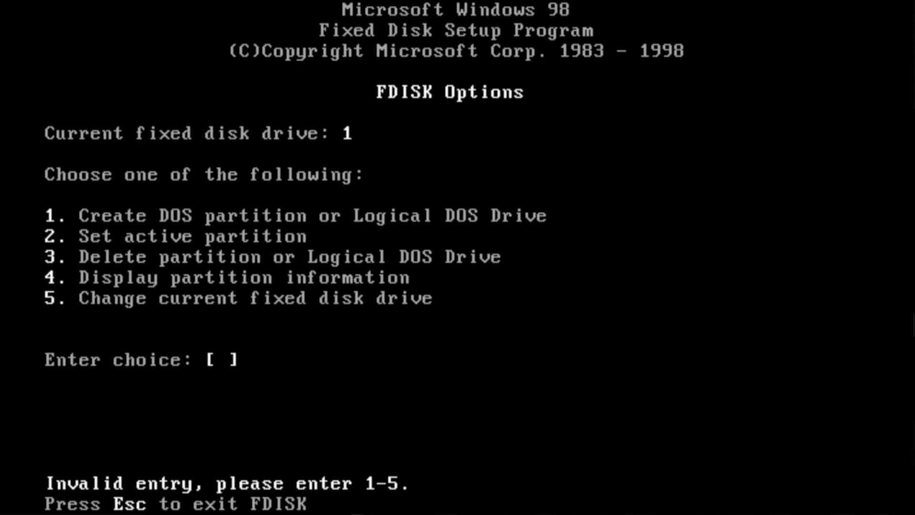
Review disk 1's partitions, then make fixed disk 2 current and confirm it has no partitions.
{"action": "type", "text": "4"}
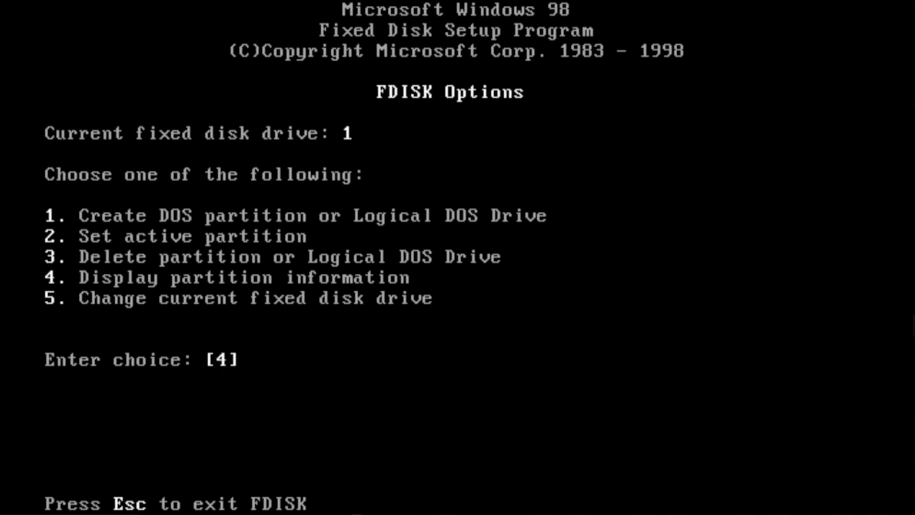
{"action": "key", "text": "Return"}
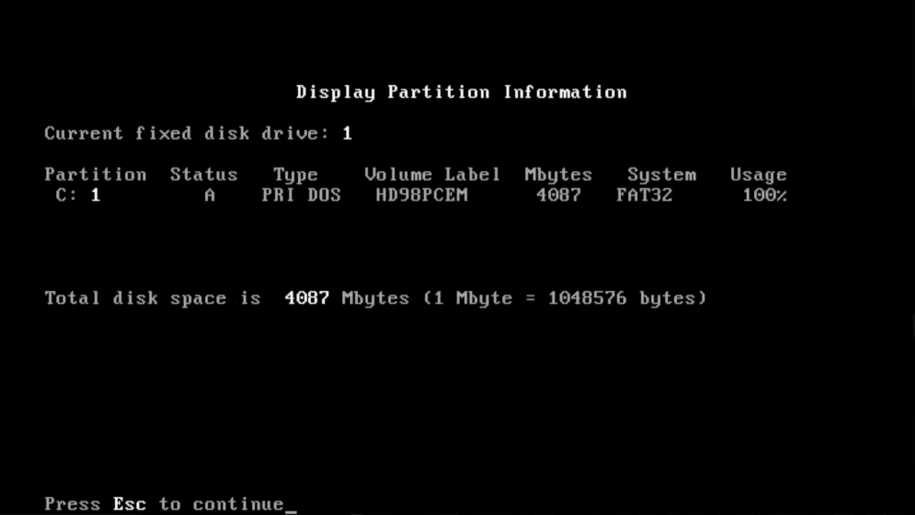
{"action": "key", "text": "Escape"}
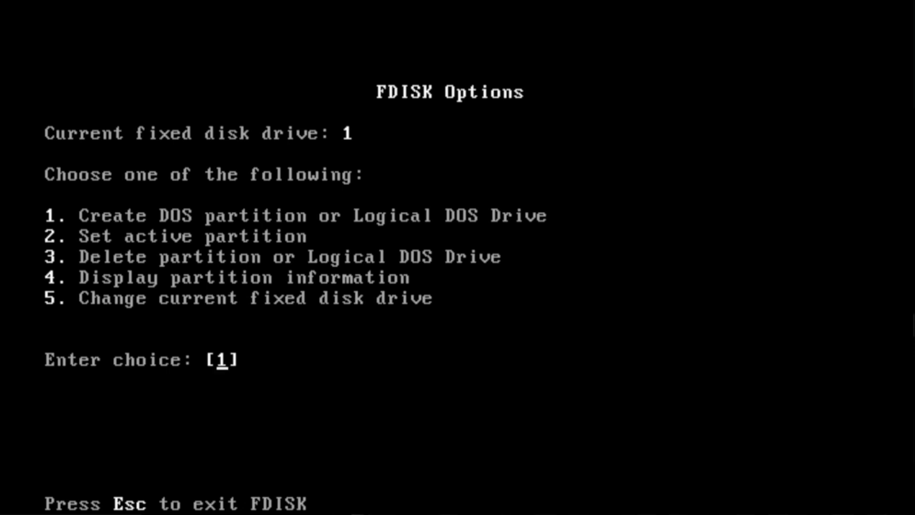
{"action": "type", "text": "5"}
{"action": "key", "text": "Return"}
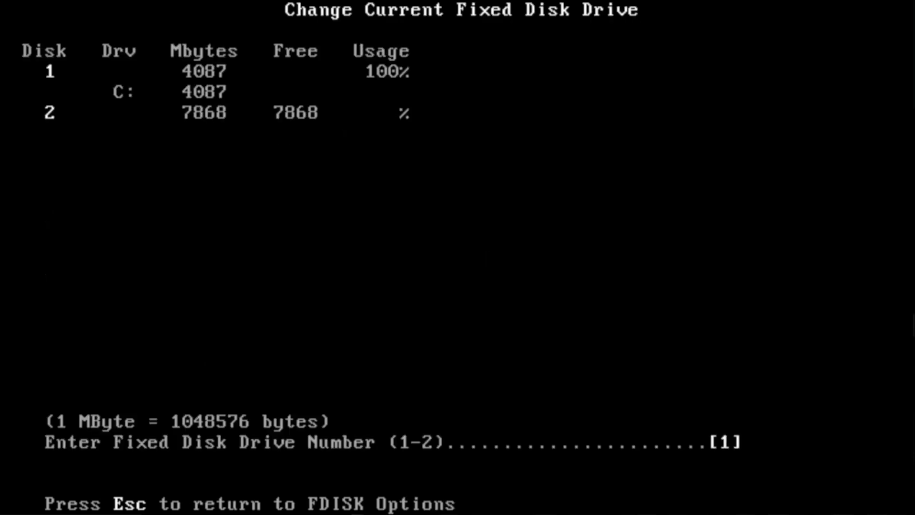
{"action": "type", "text": "2"}
{"action": "key", "text": "Return"}
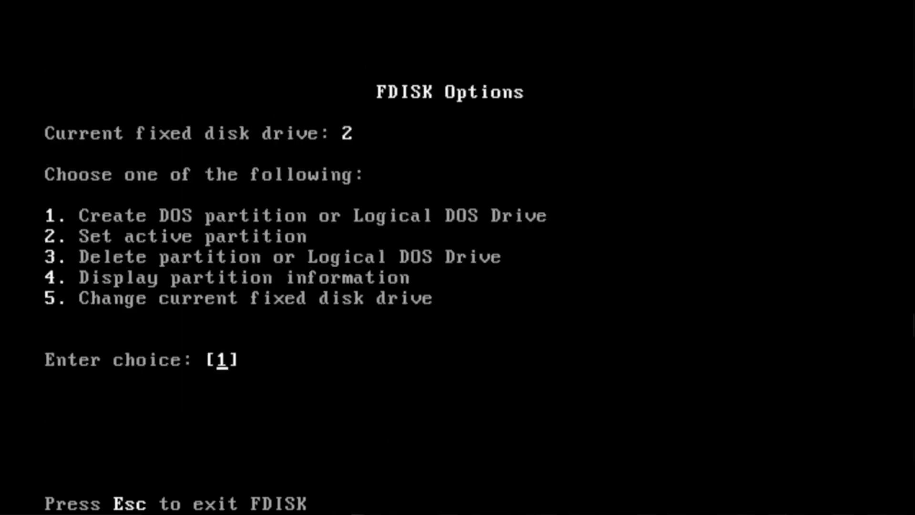
{"action": "type", "text": "4"}
{"action": "key", "text": "Return"}
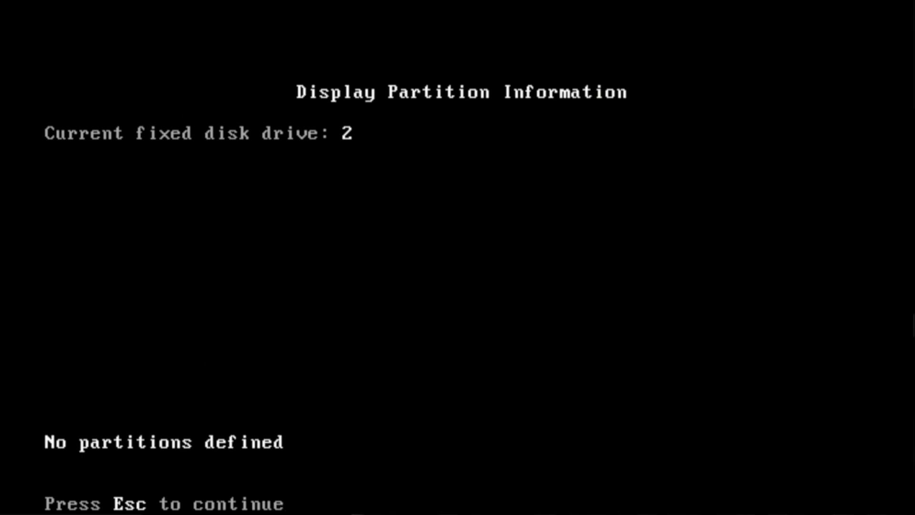
{"action": "key", "text": "Escape"}
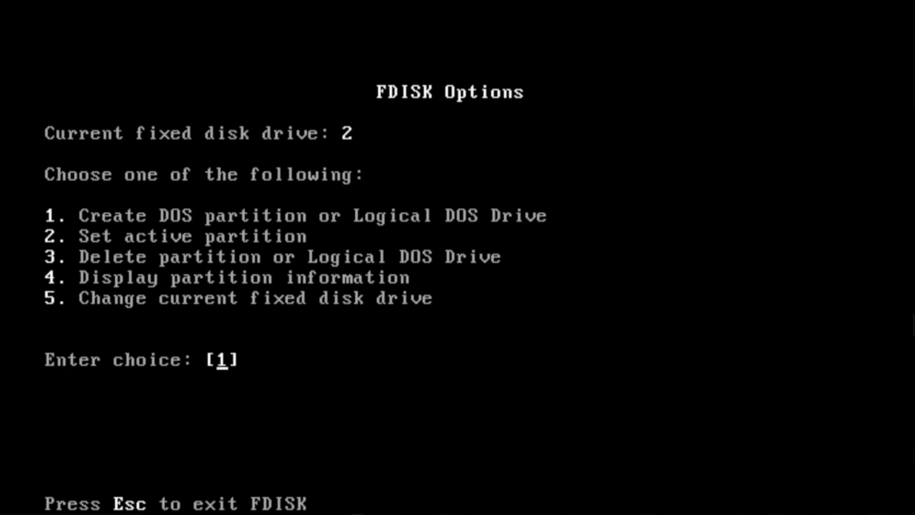
Create a maximum-size primary DOS partition on disk 2 and verify it lists as D:, 7868 Mbytes.
{"action": "key", "text": "Return"}
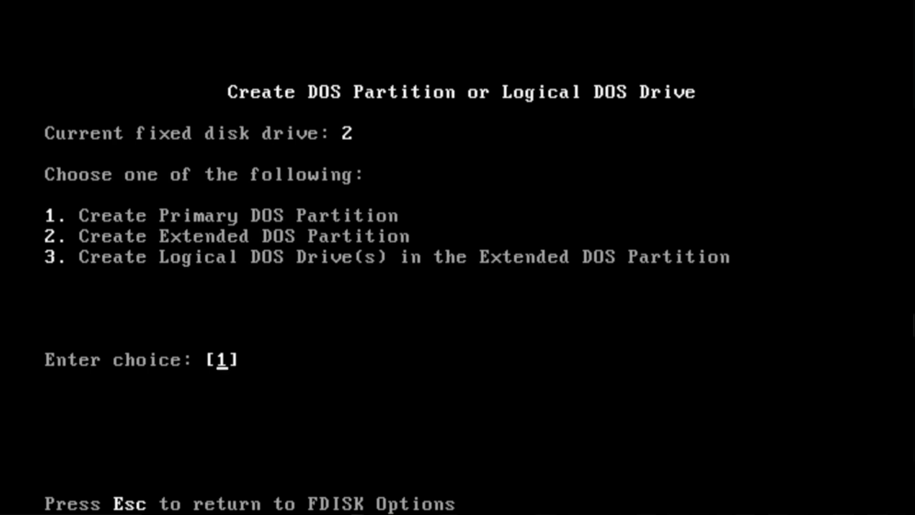
{"action": "key", "text": "Return"}
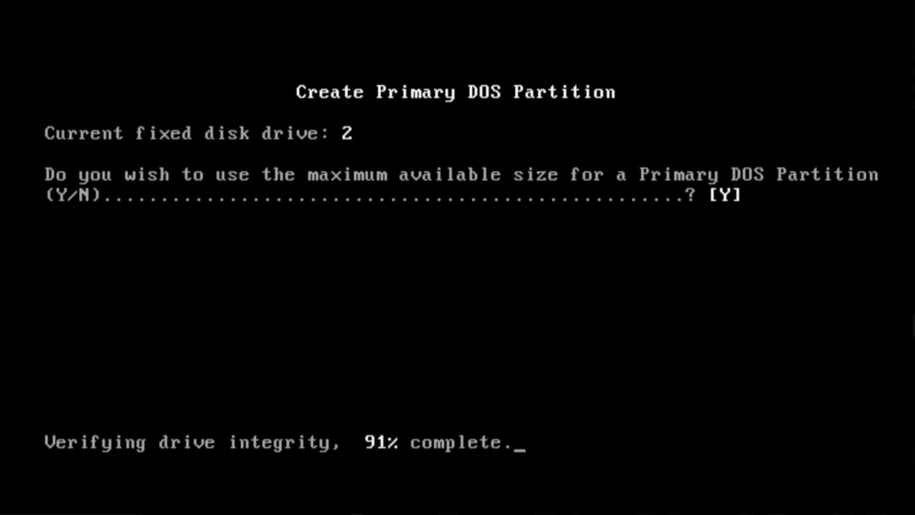
{"action": "key", "text": "Escape"}
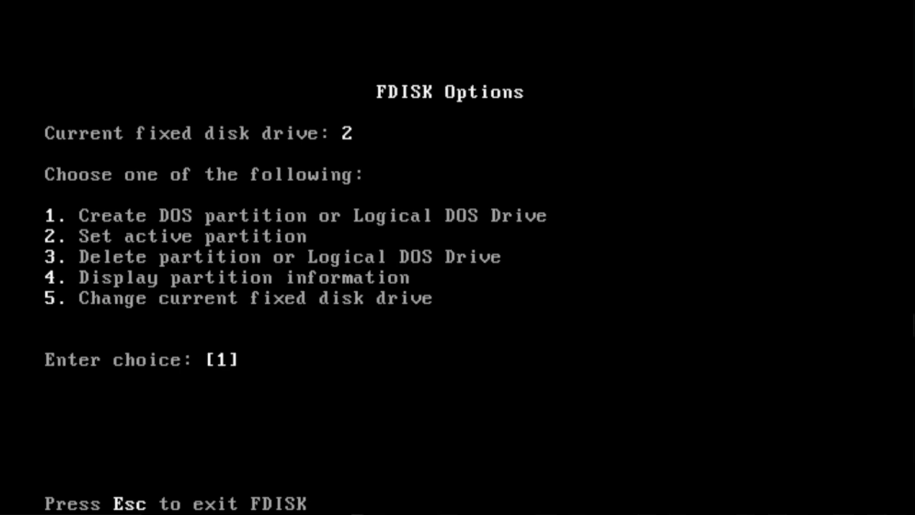
{"action": "type", "text": "4"}
{"action": "key", "text": "Return"}
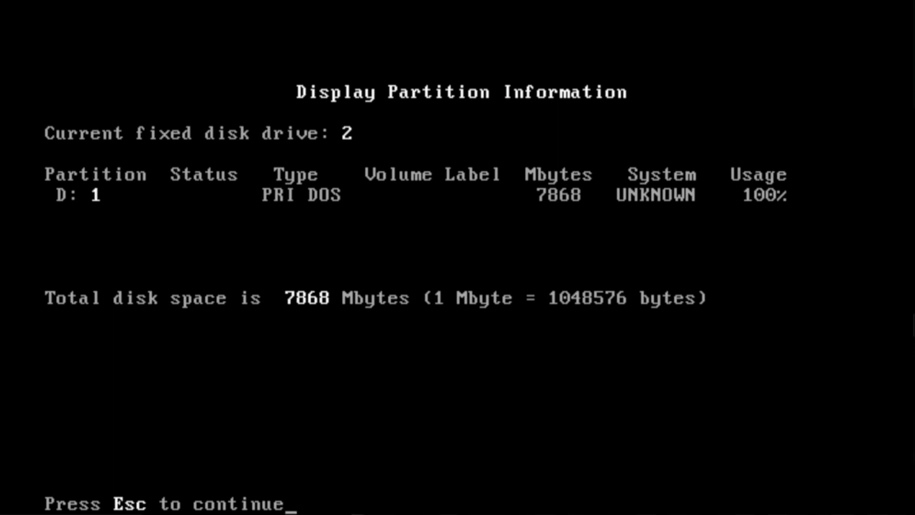
{"action": "key", "text": "Escape"}
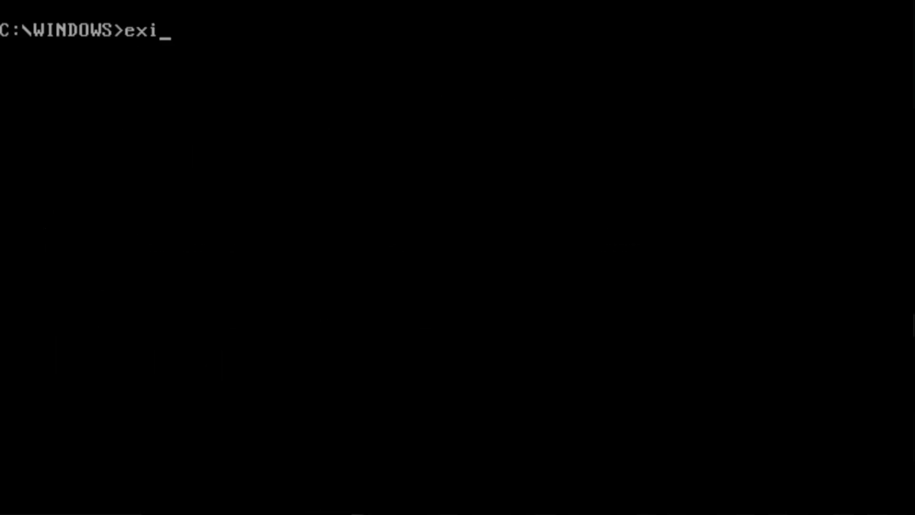
Run exit at the C:\WINDOWS prompt to restart Windows 98.
{"action": "key", "text": "Return"}
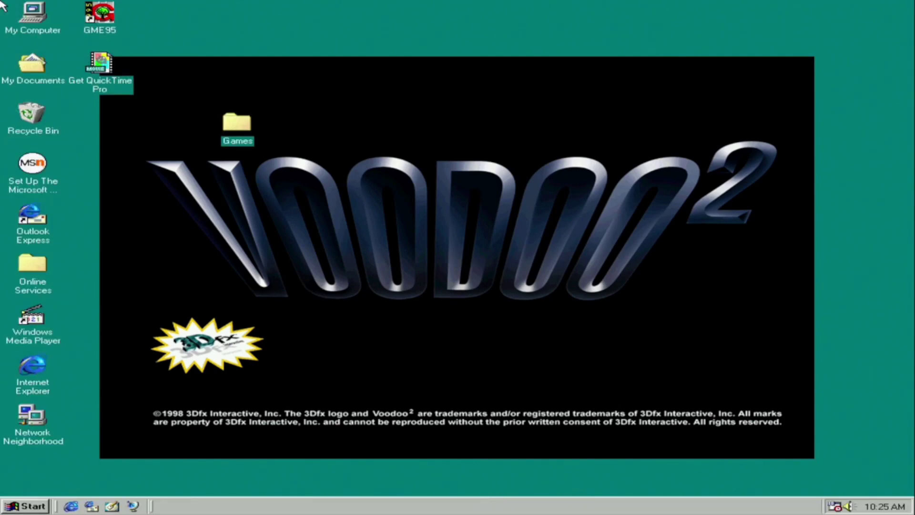
From My Computer, dismiss the D: not-accessible error and open Format for drive D: (7867.7 Mb).
{"action": "double_click", "coordinate": [28, 31]}
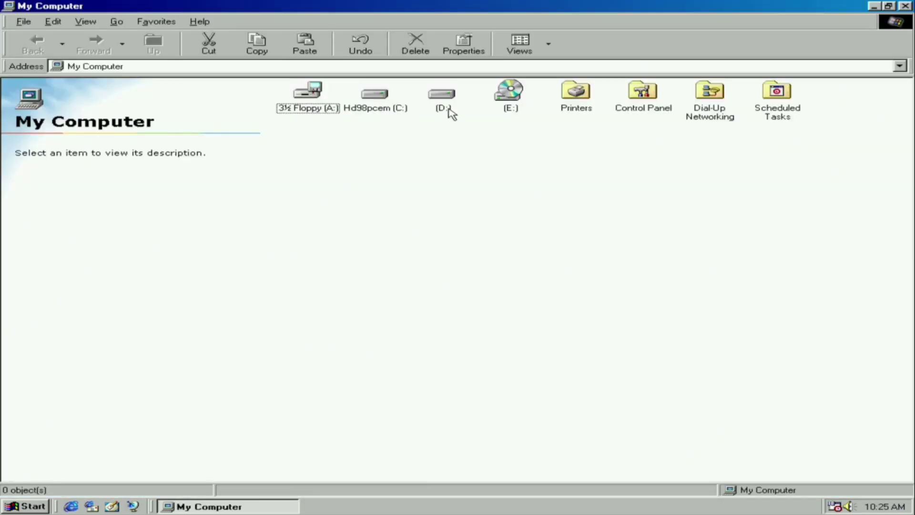
{"action": "left_click", "coordinate": [451, 113]}
{"action": "double_click", "coordinate": [439, 108]}
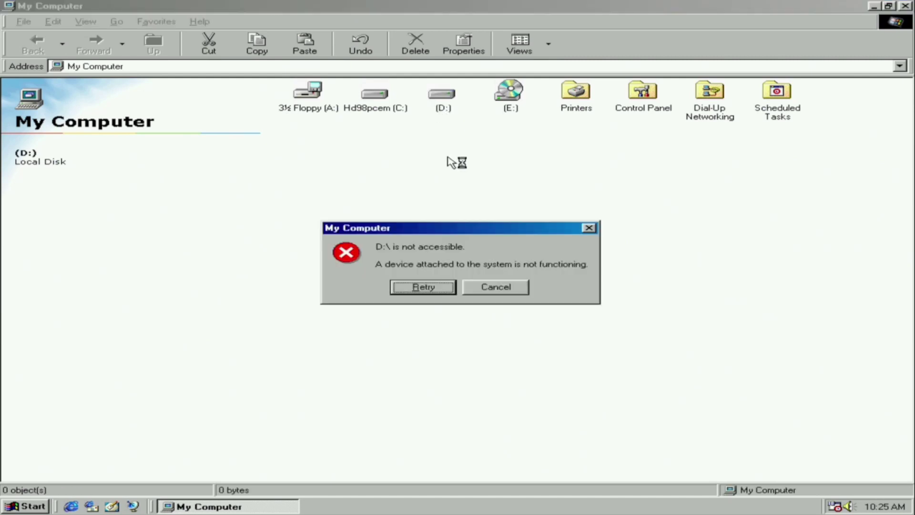
{"action": "left_click", "coordinate": [486, 282]}
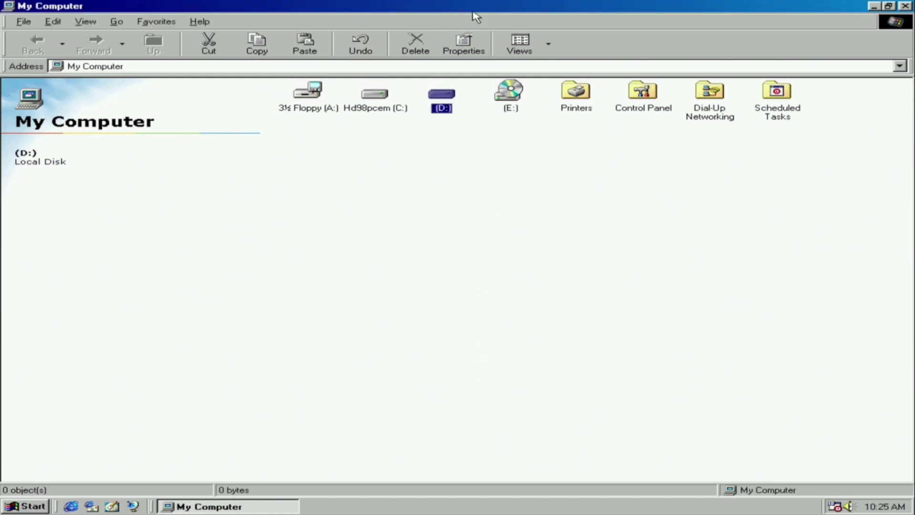
{"action": "right_click", "coordinate": [451, 109]}
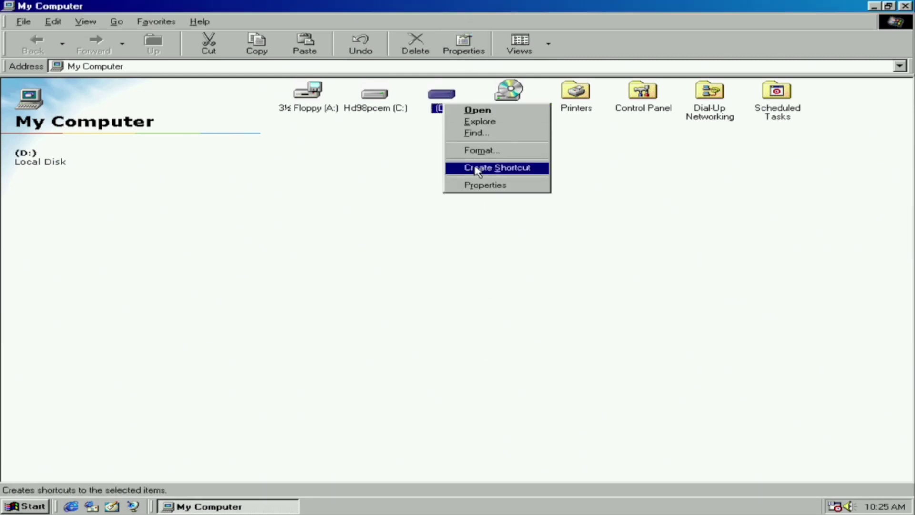
{"action": "left_click", "coordinate": [484, 151]}
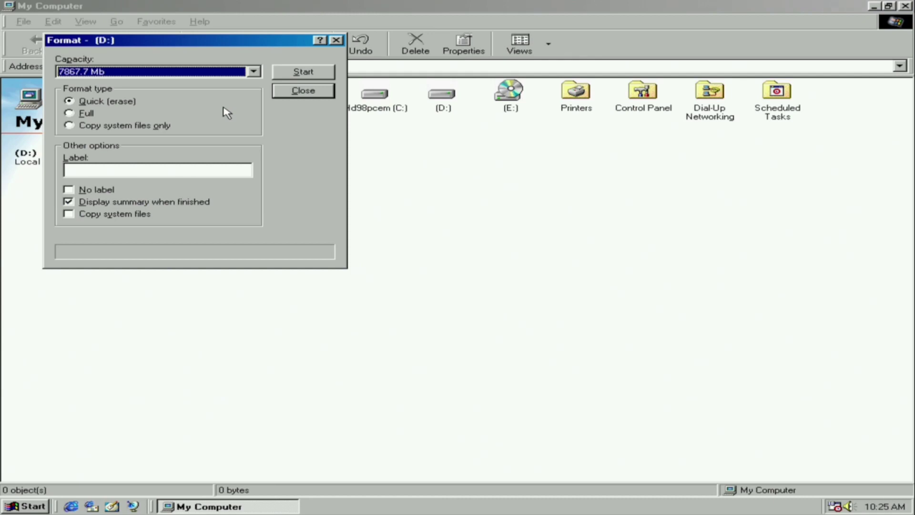
Start formatting drive D: and confirm erasing all its data.
{"action": "left_click", "coordinate": [303, 72]}
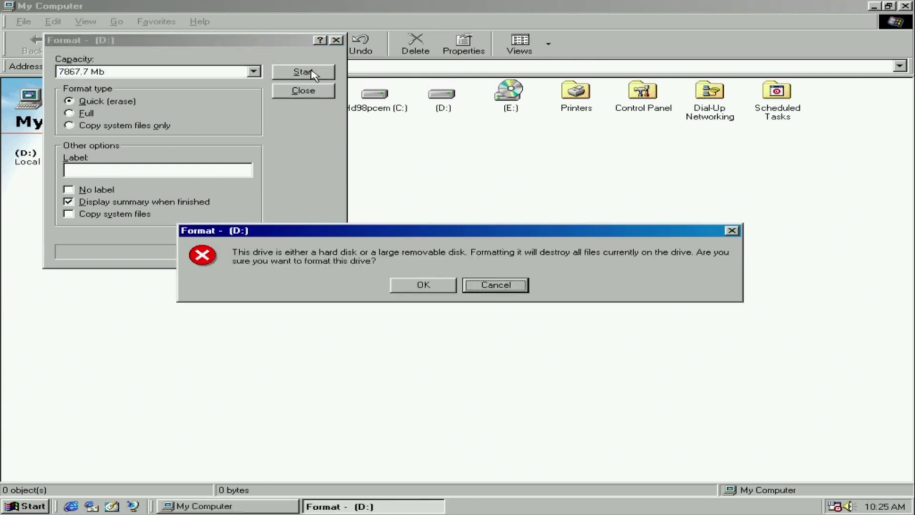
{"action": "left_click", "coordinate": [408, 286]}
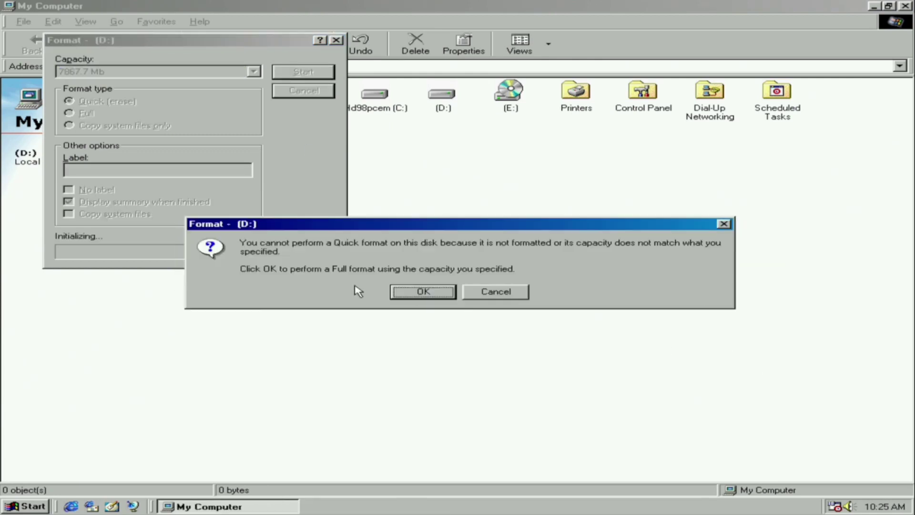
Run the full format of D:, close the results showing 8,040,844 KB available, and acknowledge the notice.
{"action": "left_click", "coordinate": [426, 291]}
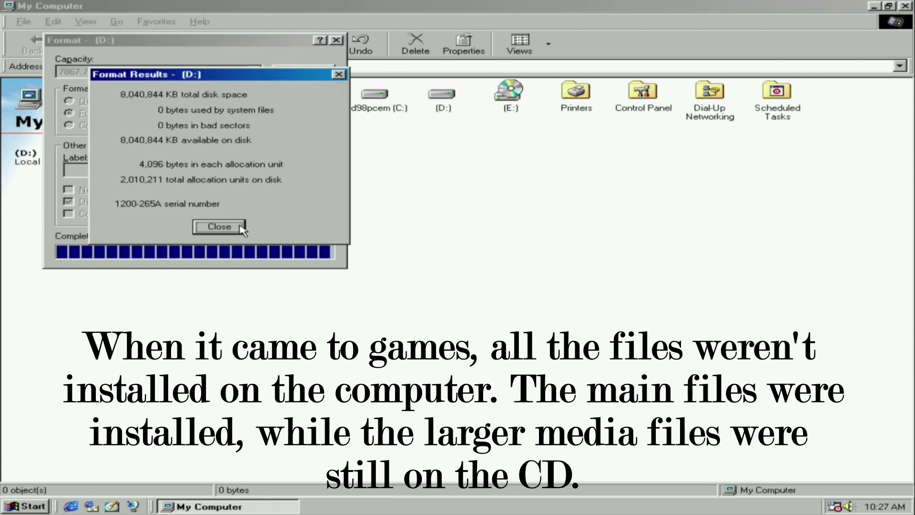
{"action": "left_click", "coordinate": [213, 227]}
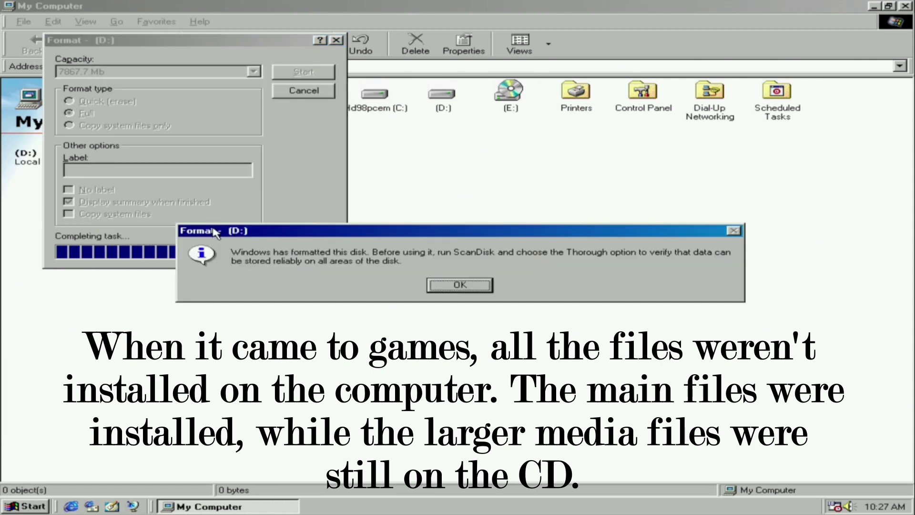
{"action": "left_click", "coordinate": [456, 284]}
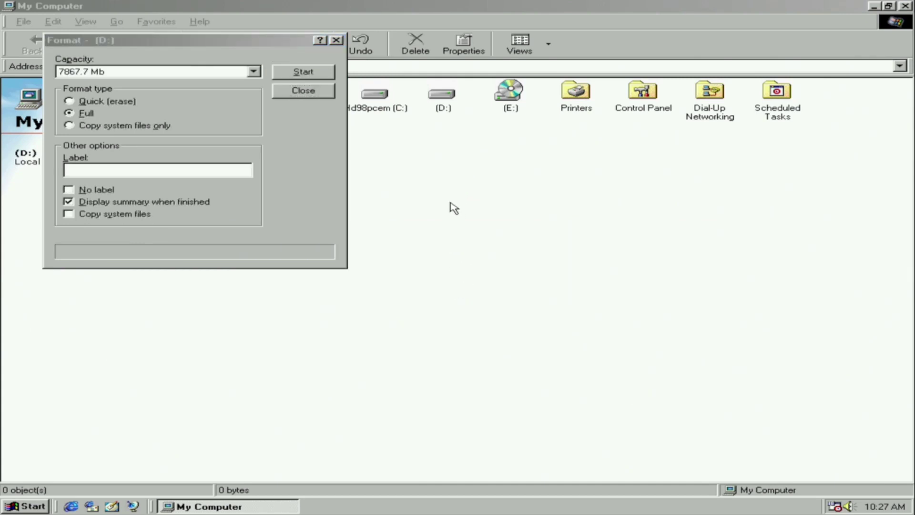
{"action": "left_click", "coordinate": [304, 91]}
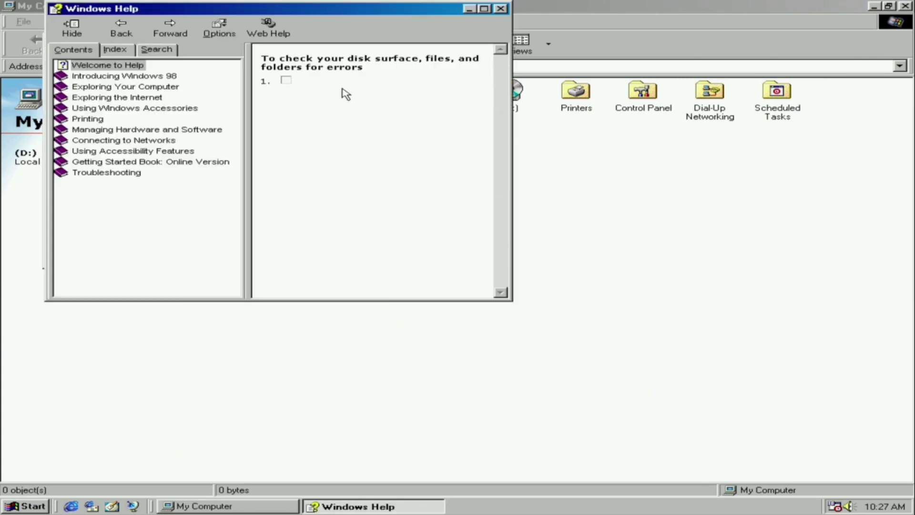
Close Help and Format, then place the D: and My Computer windows side by side.
{"action": "left_click", "coordinate": [501, 10]}
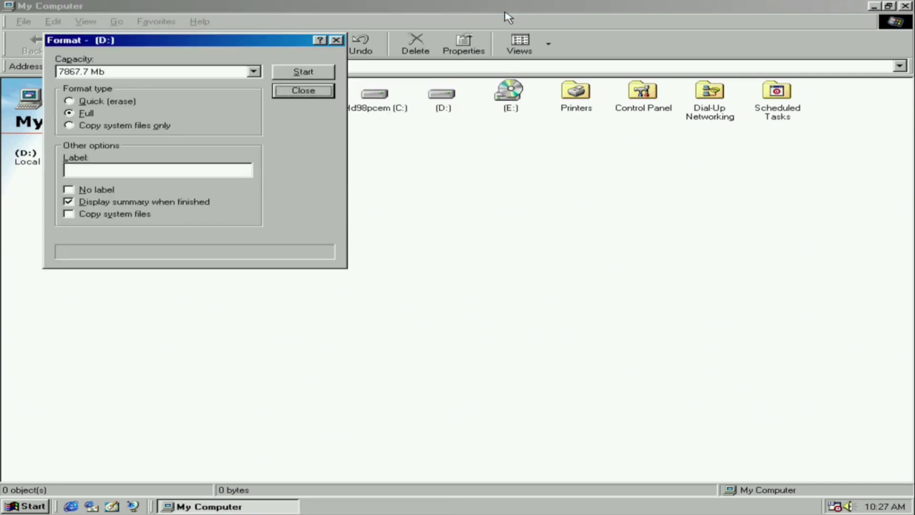
{"action": "left_click", "coordinate": [302, 90]}
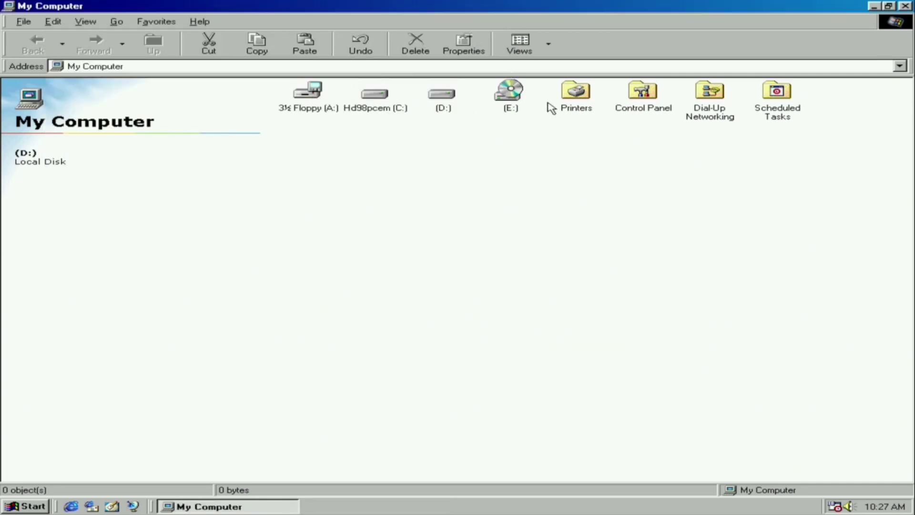
{"action": "double_click", "coordinate": [440, 105]}
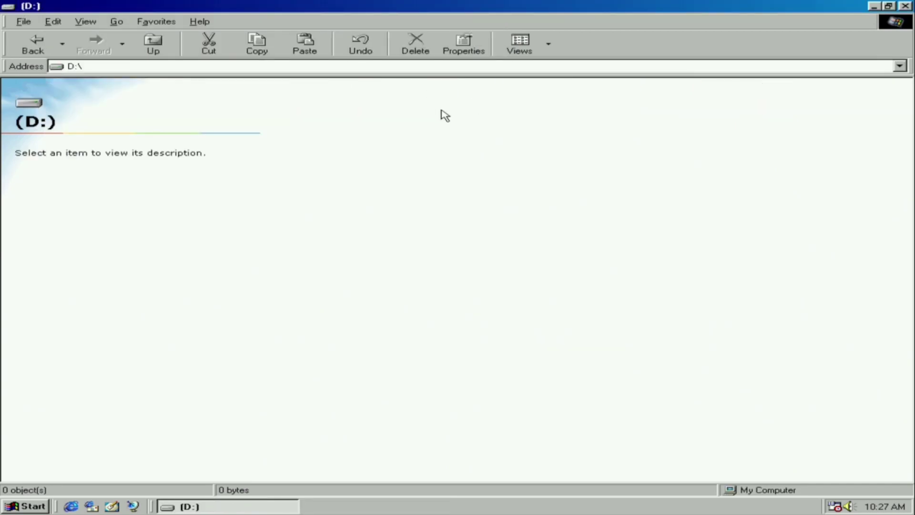
{"action": "left_click", "coordinate": [888, 6]}
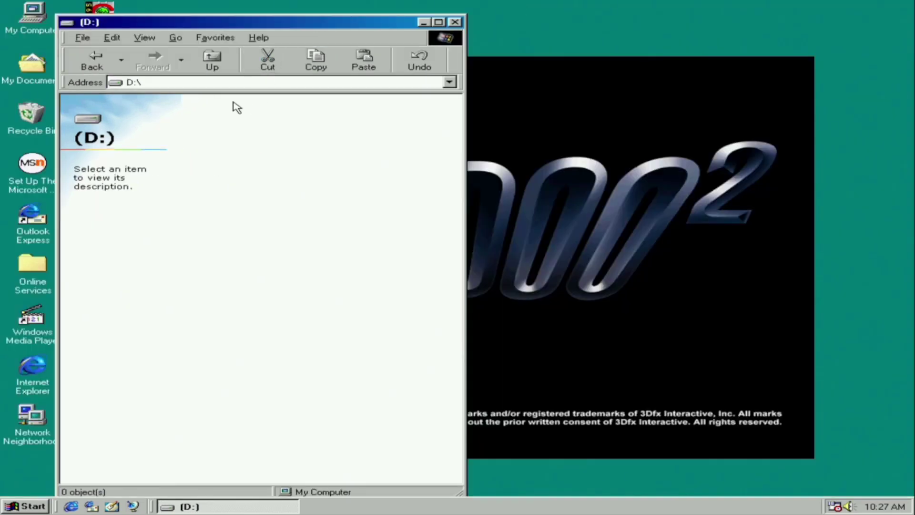
{"action": "left_click_drag", "start_coordinate": [302, 23], "coordinate": [725, 16]}
{"action": "double_click", "coordinate": [14, 15]}
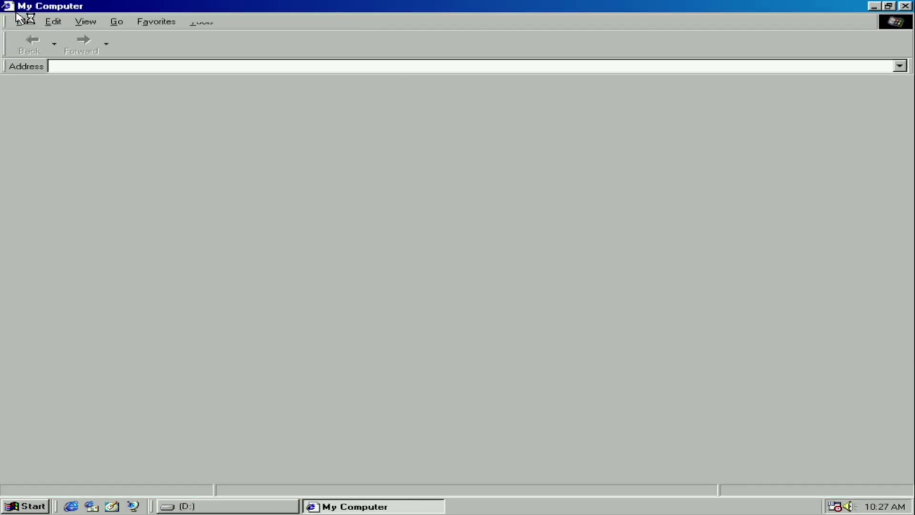
{"action": "left_click", "coordinate": [889, 6]}
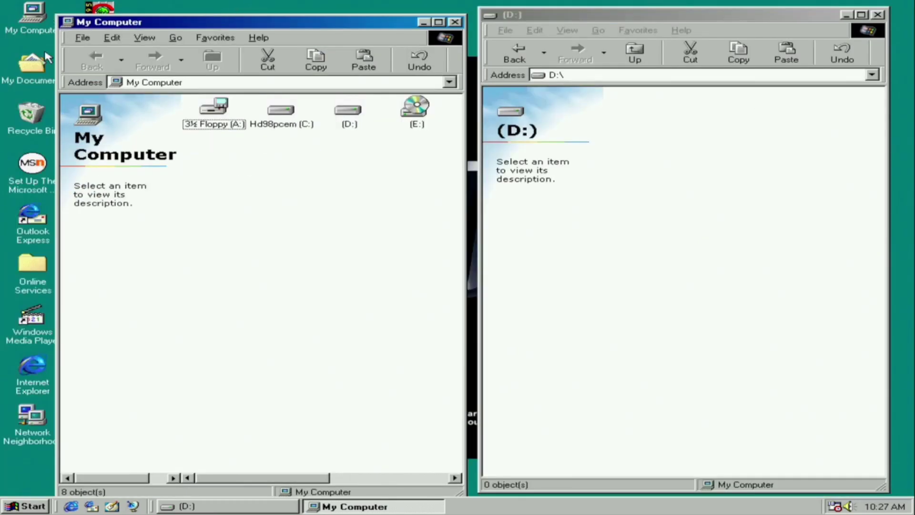
Browse to C:\SEGA\VCOP and copy Adv2poly.bin and A-ki01-a onto drive D:.
{"action": "left_click", "coordinate": [286, 114]}
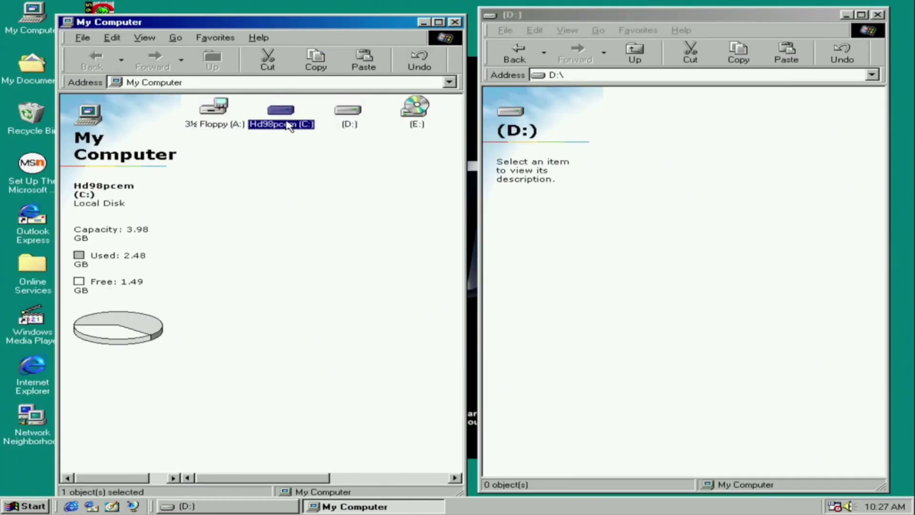
{"action": "double_click", "coordinate": [286, 123]}
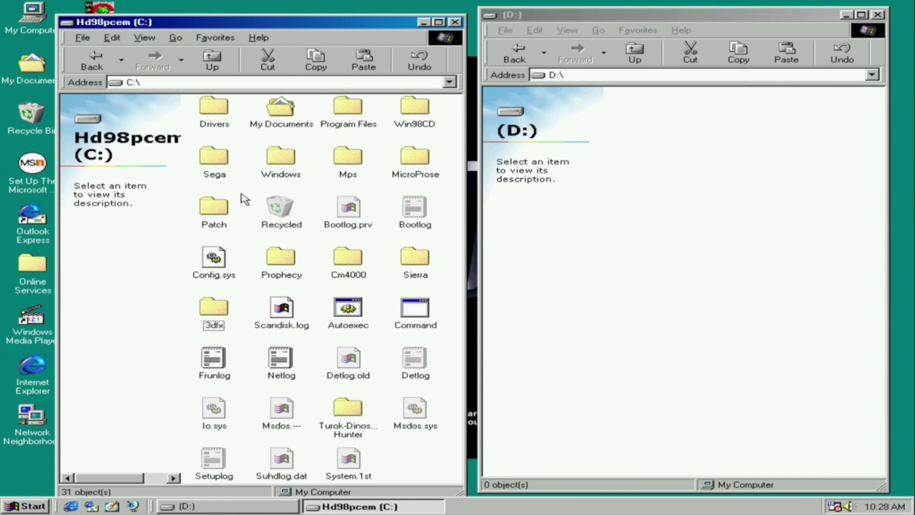
{"action": "double_click", "coordinate": [220, 177]}
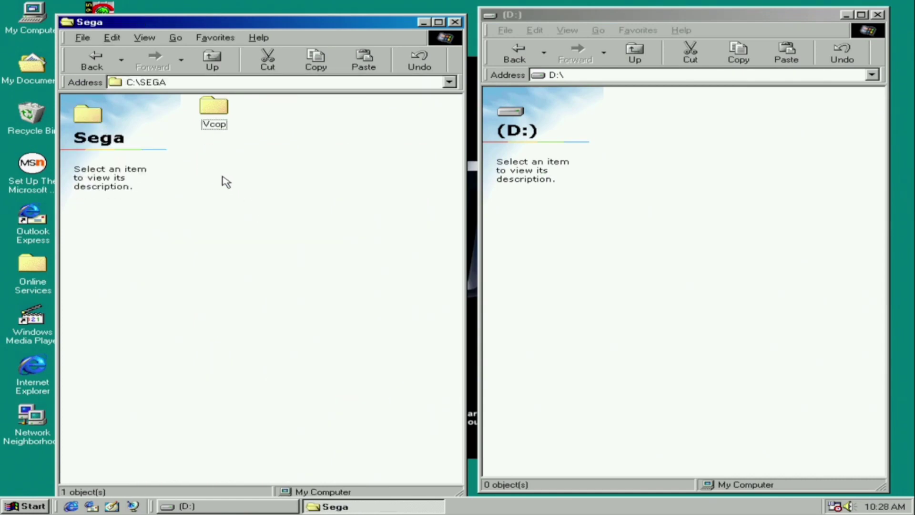
{"action": "double_click", "coordinate": [214, 108]}
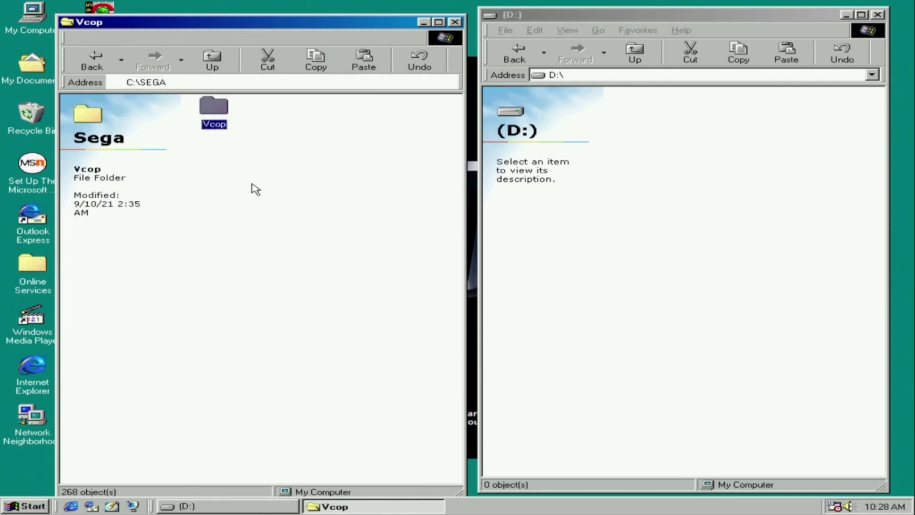
{"action": "left_click_drag", "start_coordinate": [415, 261], "coordinate": [702, 274]}
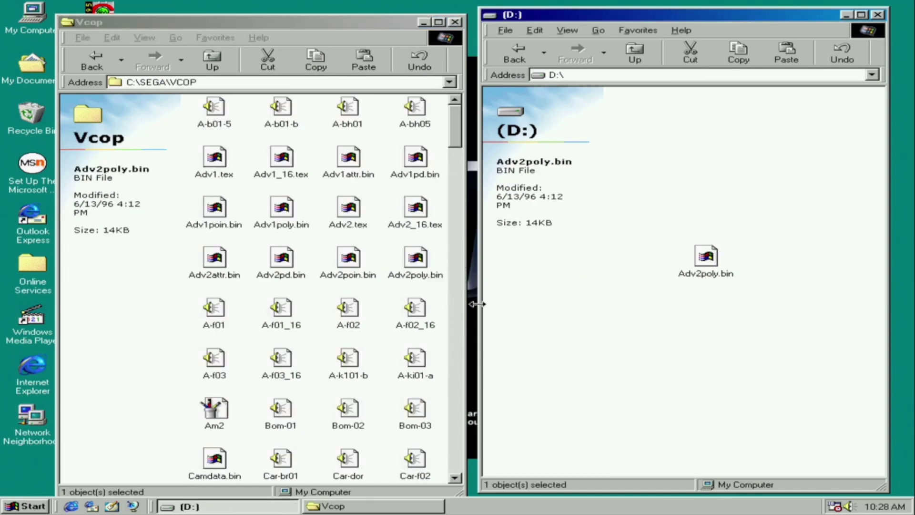
{"action": "left_click_drag", "start_coordinate": [427, 360], "coordinate": [715, 361]}
{"action": "left_click", "coordinate": [516, 53]}
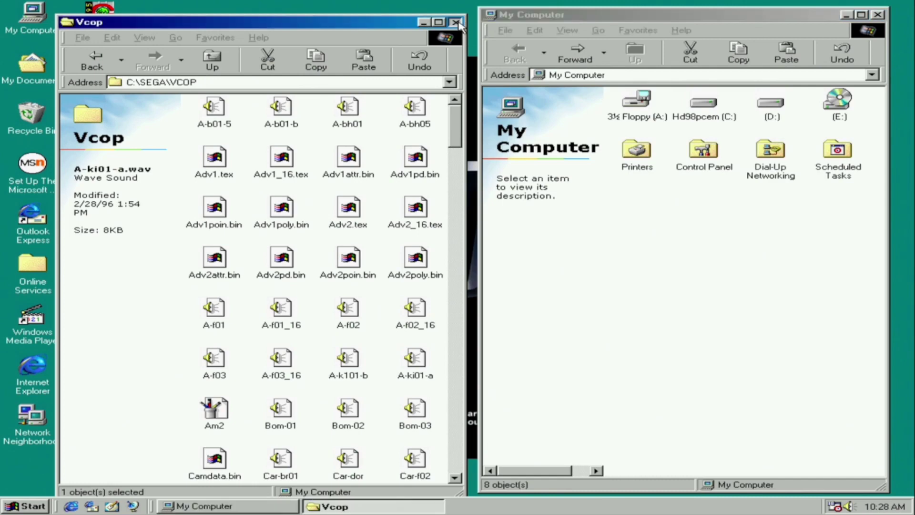
{"action": "left_click", "coordinate": [455, 22]}
Open Notepad from the Start menu and type 'Hi there, did you get this message?'.
{"action": "double_click", "coordinate": [777, 112]}
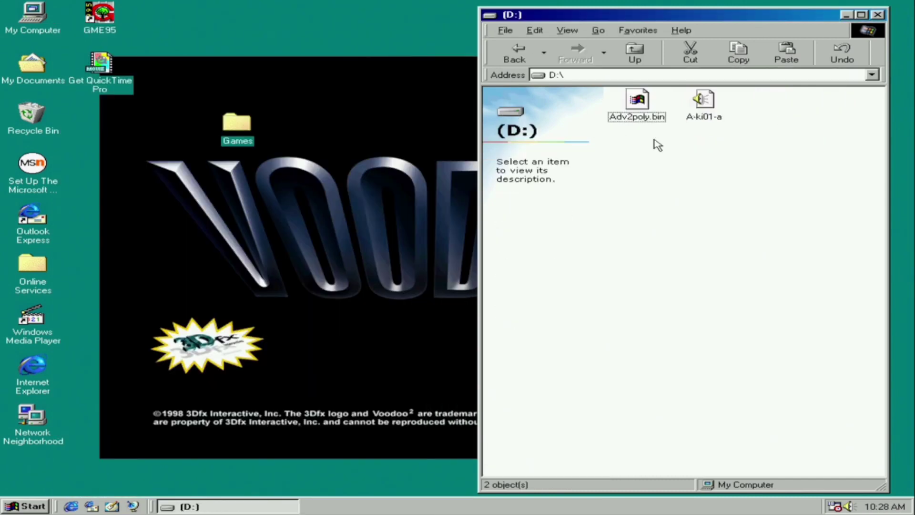
{"action": "left_click", "coordinate": [28, 507]}
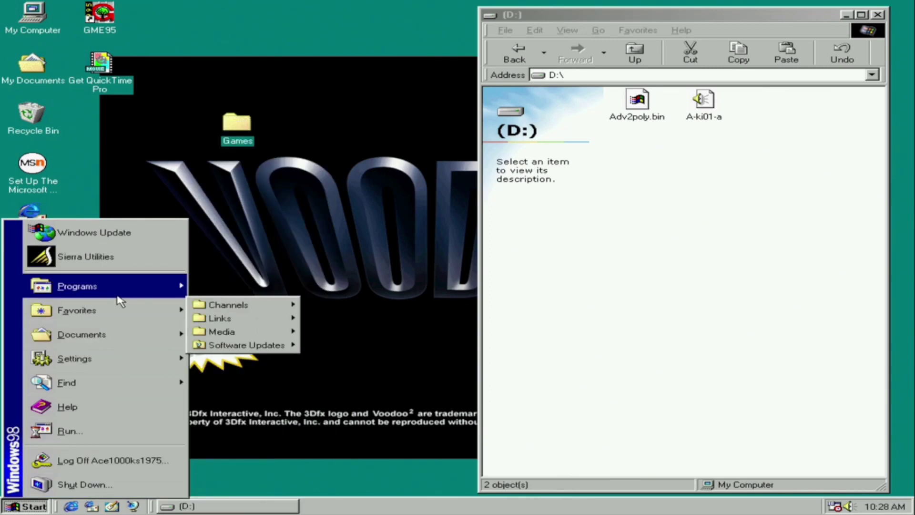
{"action": "mouse_move", "coordinate": [134, 302]}
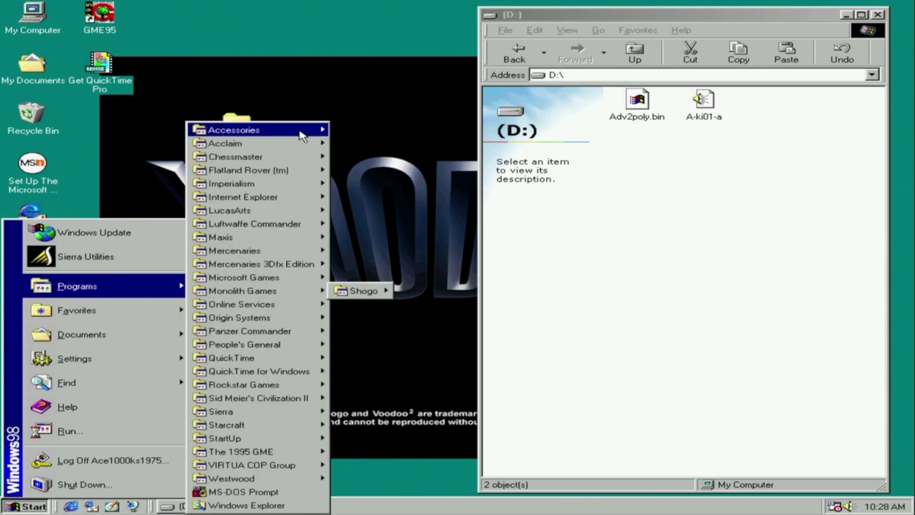
{"action": "mouse_move", "coordinate": [317, 138]}
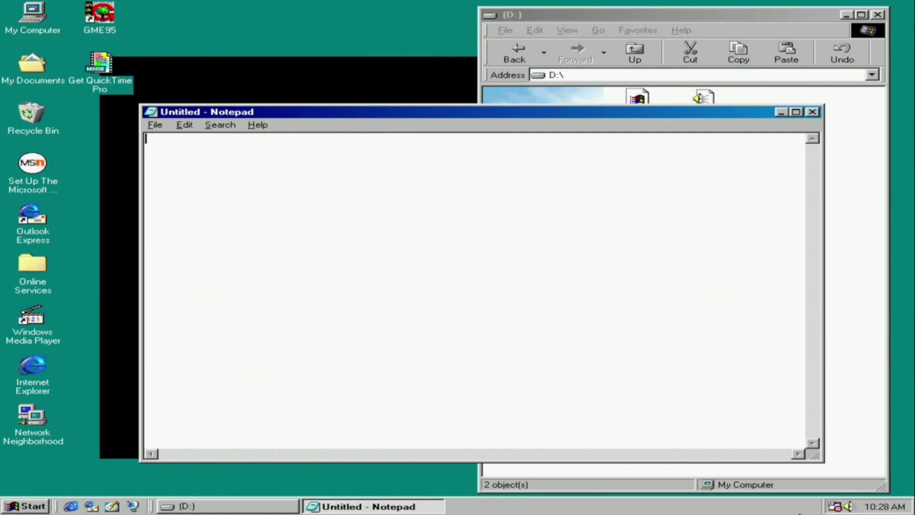
{"action": "type", "text": "ere, did you get this"}
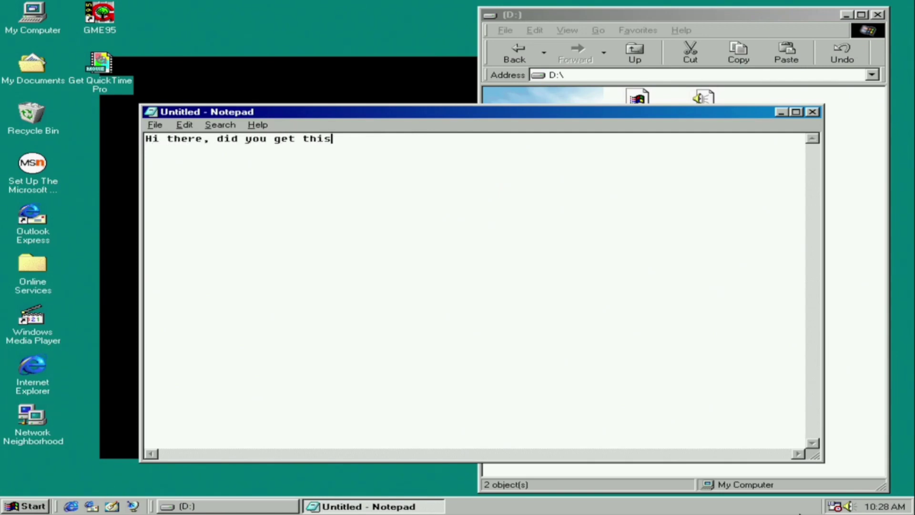
{"action": "type", "text": "age?"}
Save the note as Untitled on drive D:, then close Notepad and the D: window.
{"action": "left_click", "coordinate": [154, 125]}
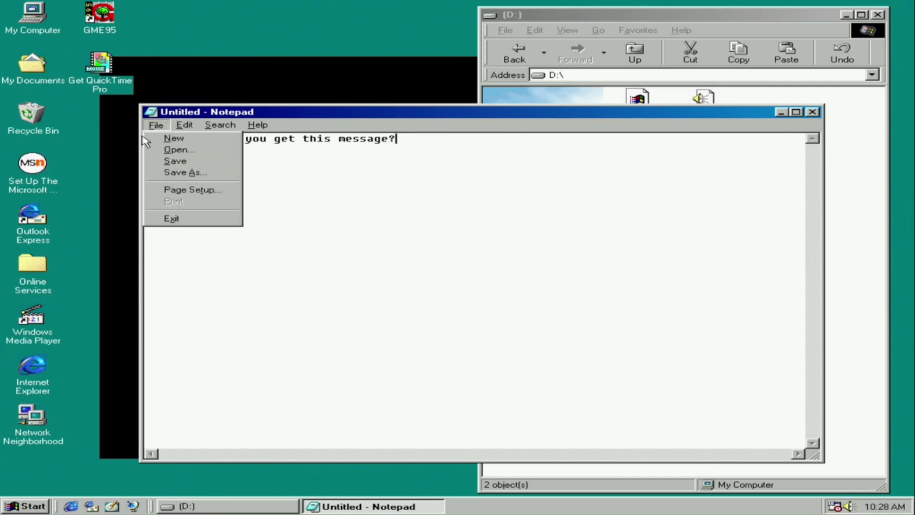
{"action": "left_click", "coordinate": [150, 174]}
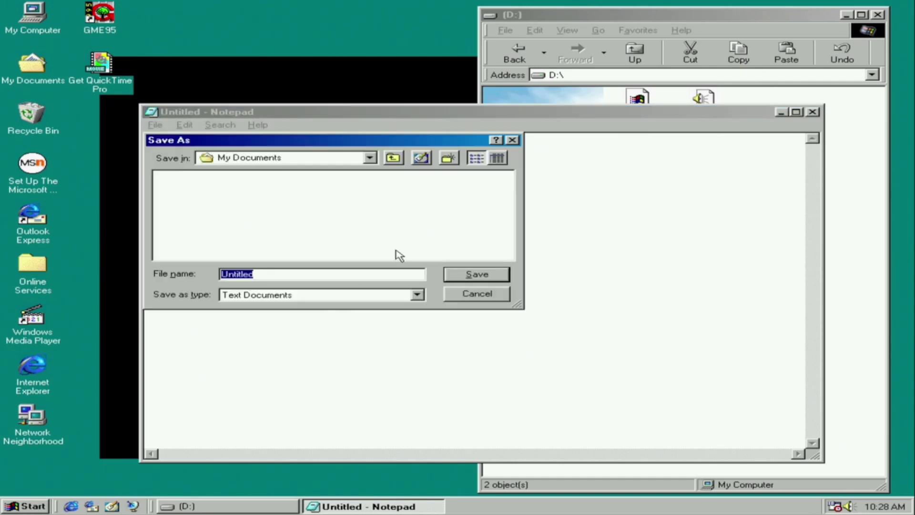
{"action": "left_click", "coordinate": [370, 158]}
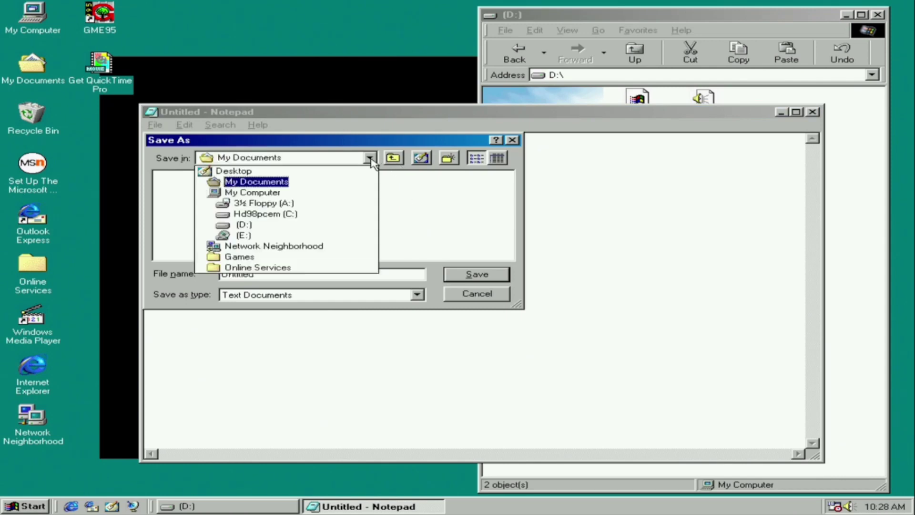
{"action": "left_click", "coordinate": [339, 229]}
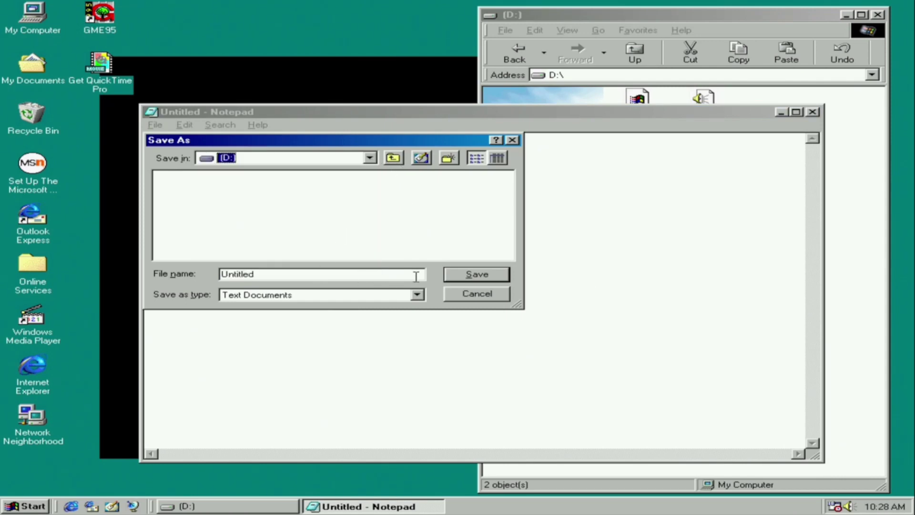
{"action": "left_click", "coordinate": [482, 277]}
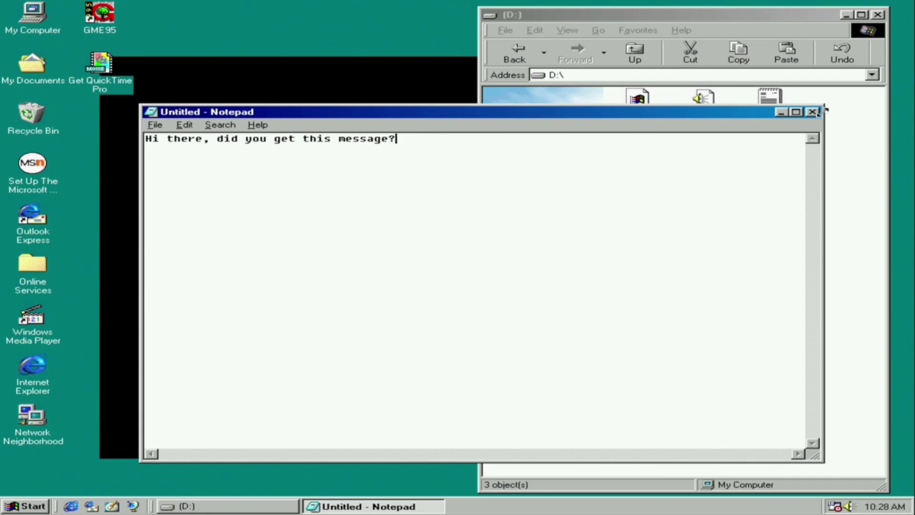
{"action": "left_click", "coordinate": [815, 113]}
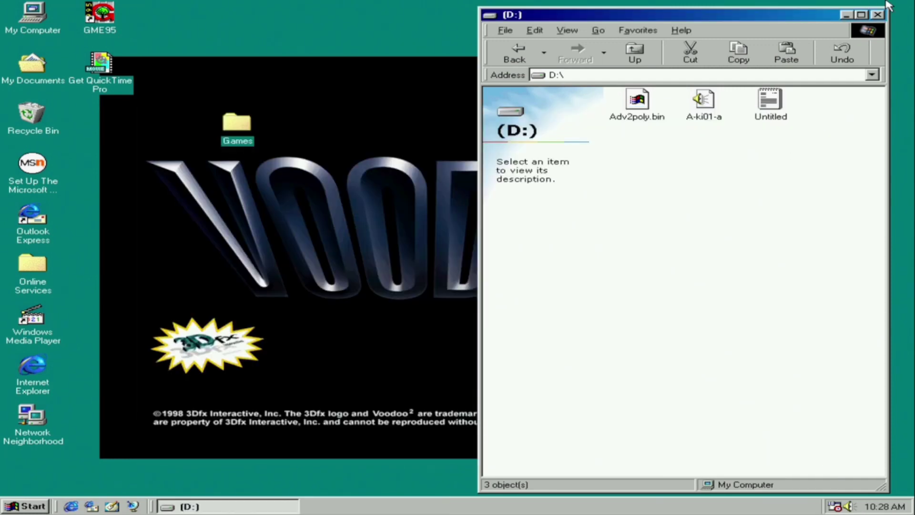
{"action": "left_click", "coordinate": [878, 15]}
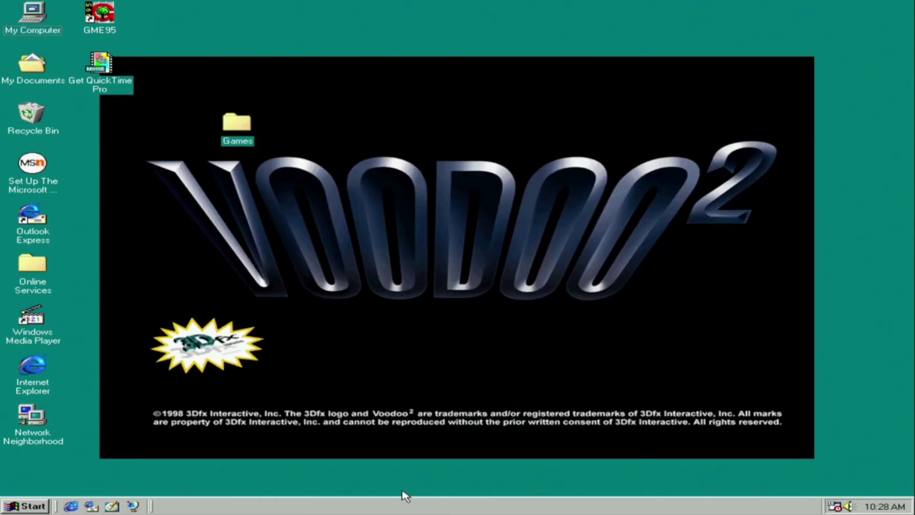
Restore PCem to a window, shut down Windows 98, and close the PCem Configuration Manager.
{"action": "key", "text": "ctrl+alt+Page_Down"}
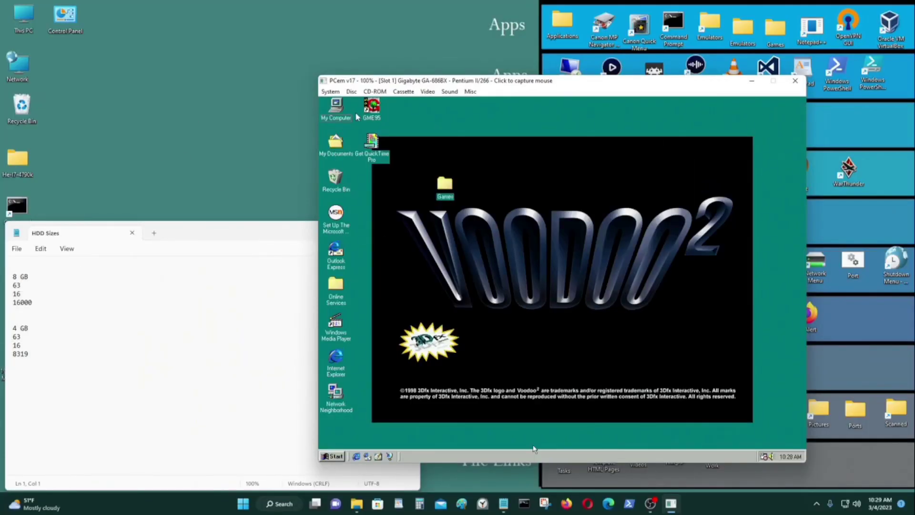
{"action": "left_click", "coordinate": [326, 457]}
{"action": "left_click", "coordinate": [326, 456]}
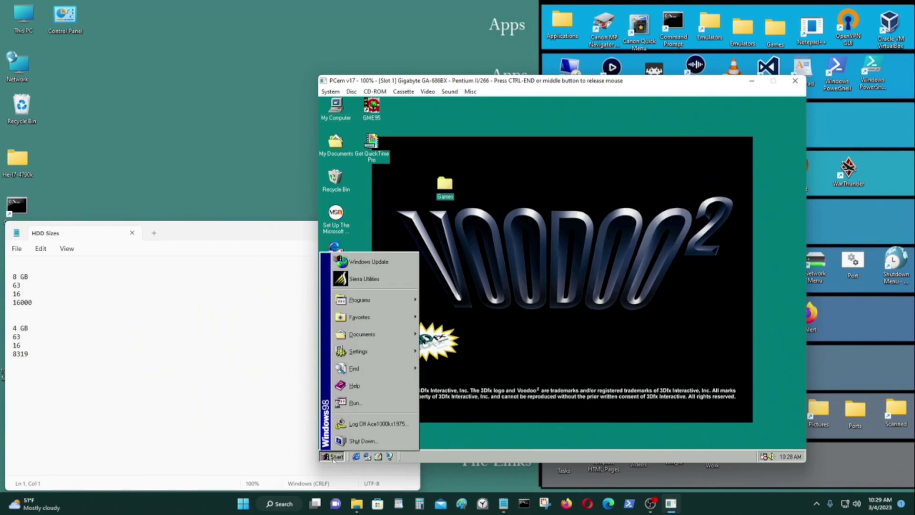
{"action": "left_click", "coordinate": [360, 441]}
{"action": "left_click", "coordinate": [532, 259]}
{"action": "left_click", "coordinate": [531, 293]}
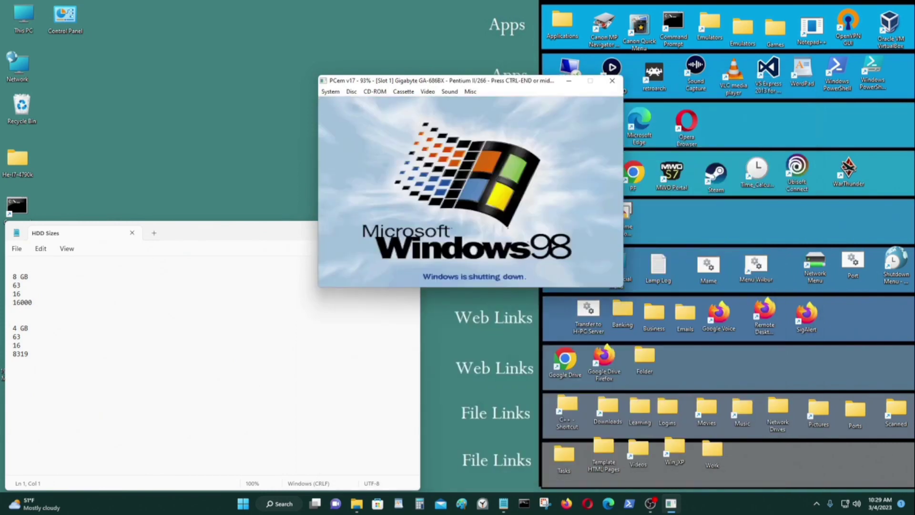
{"action": "left_click", "coordinate": [518, 325]}
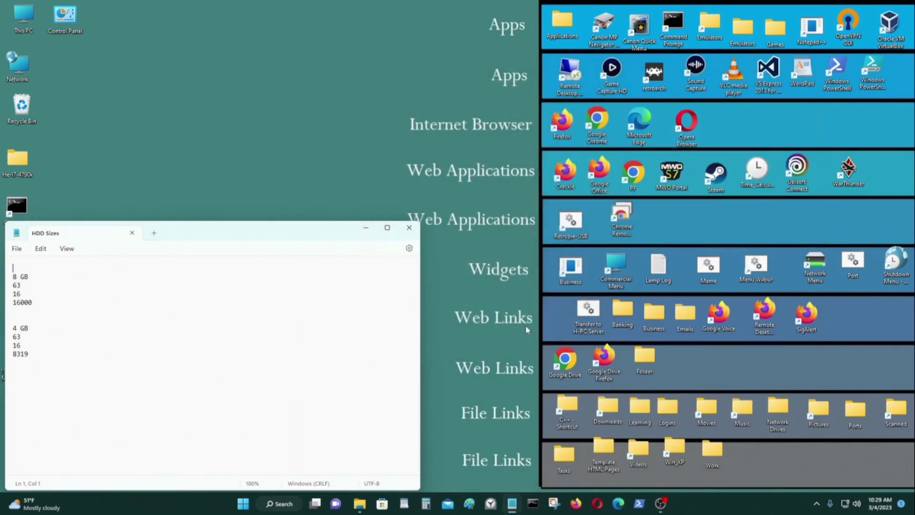
Find and launch Computer Management via Windows search ('computer ma').
{"action": "left_click", "coordinate": [303, 509]}
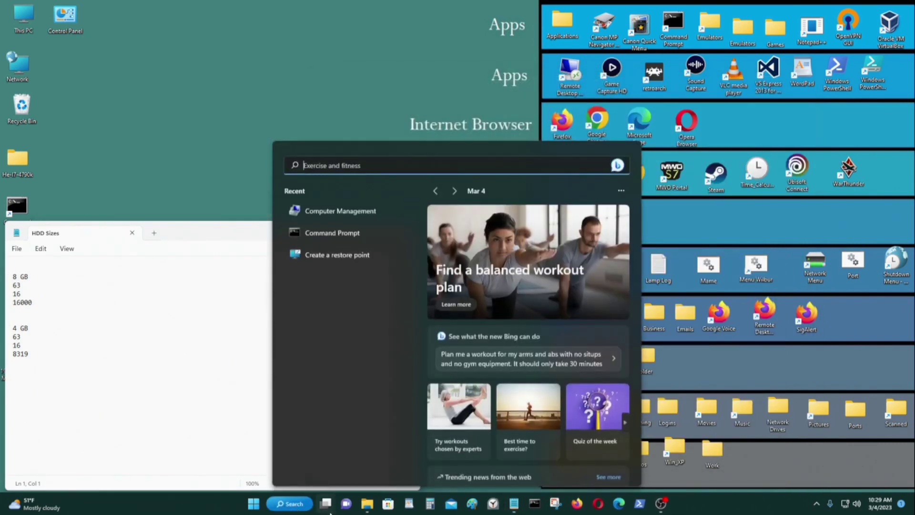
{"action": "type", "text": "computer ma"}
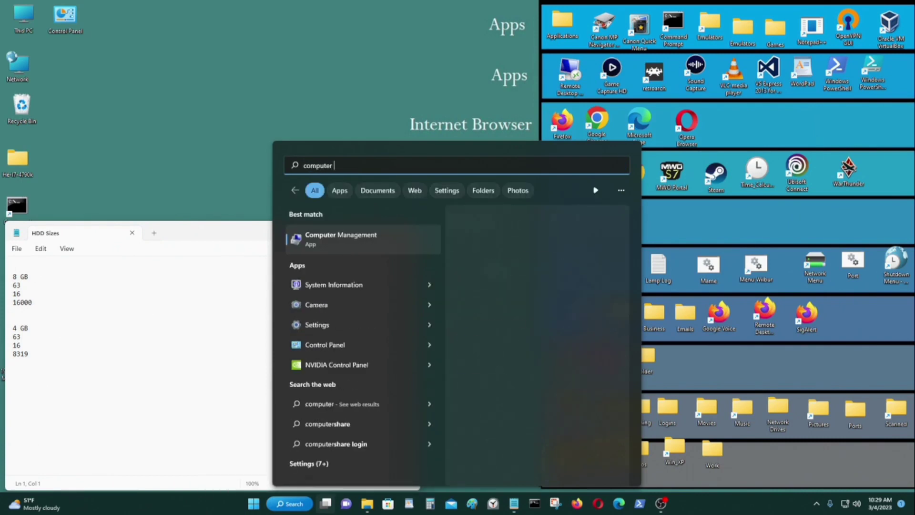
{"action": "left_click", "coordinate": [344, 239]}
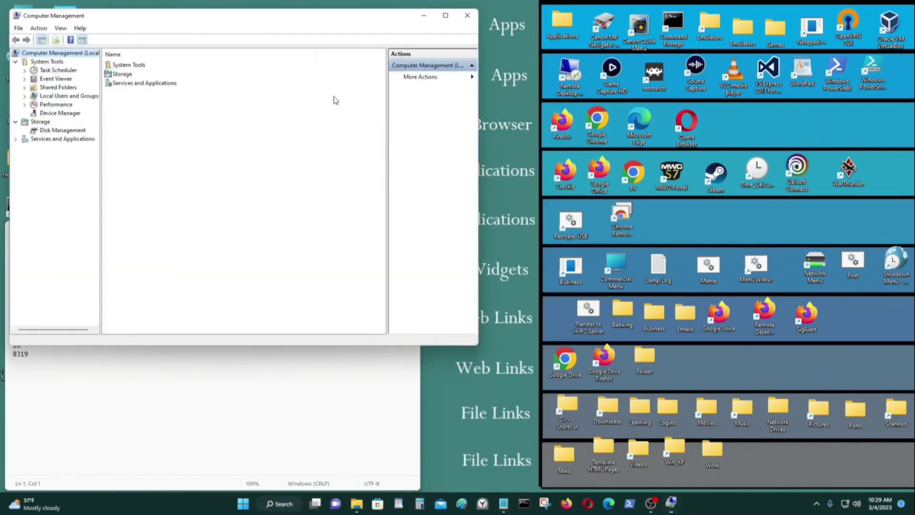
Open Storage > Disk Management maximised and show its More Actions list.
{"action": "left_click", "coordinate": [120, 75]}
{"action": "double_click", "coordinate": [124, 77]}
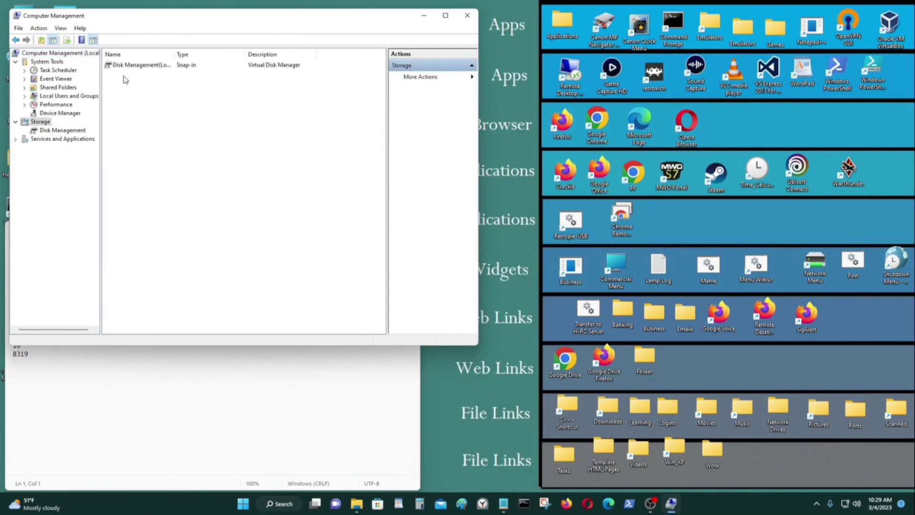
{"action": "double_click", "coordinate": [152, 66]}
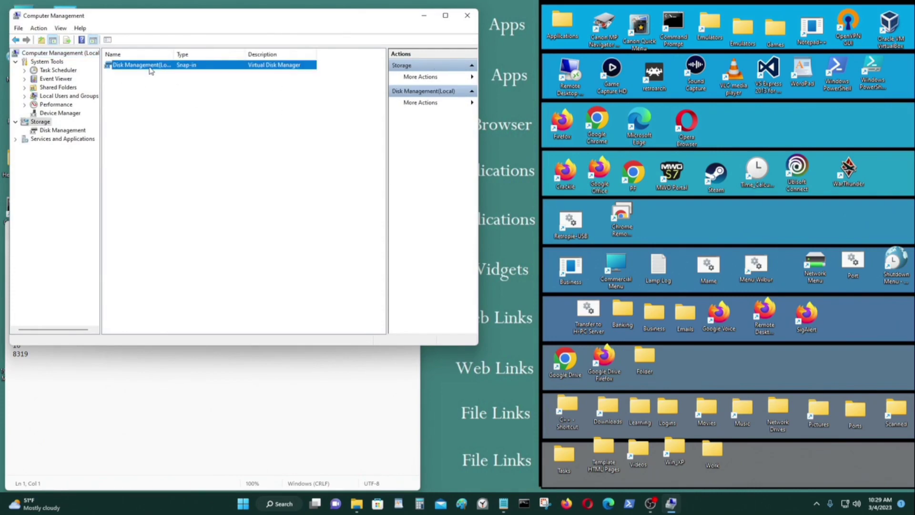
{"action": "left_click", "coordinate": [446, 16]}
{"action": "left_click", "coordinate": [176, 272]}
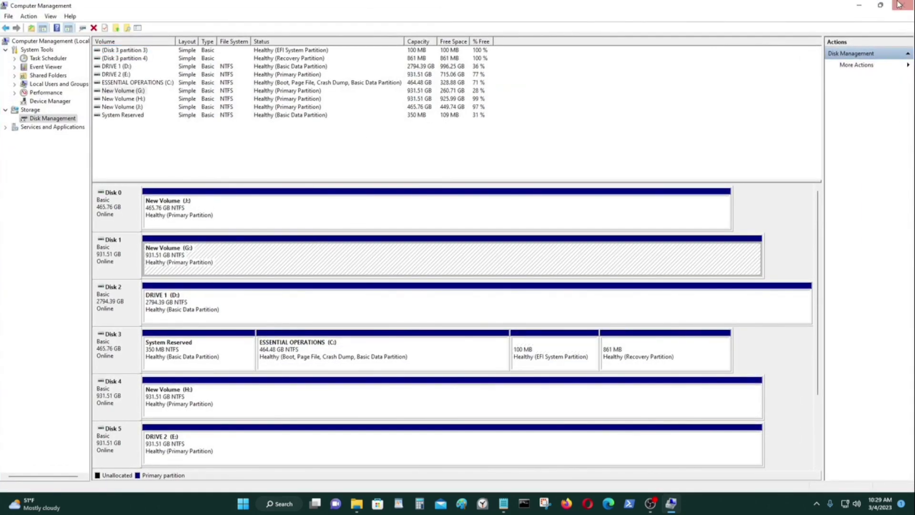
{"action": "left_click", "coordinate": [901, 67]}
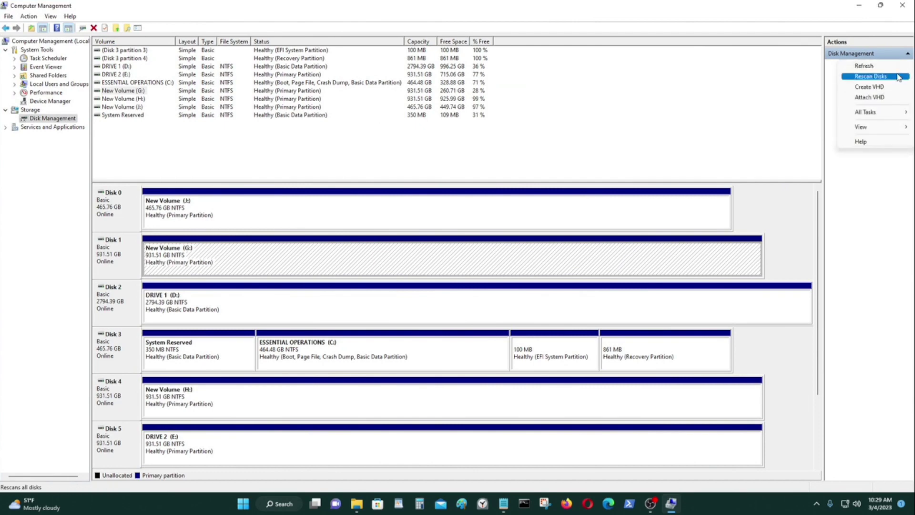
Pick D:\Emulator\PCEM V17\8 GB HDD.vhd as the virtual disk to attach.
{"action": "left_click", "coordinate": [890, 98]}
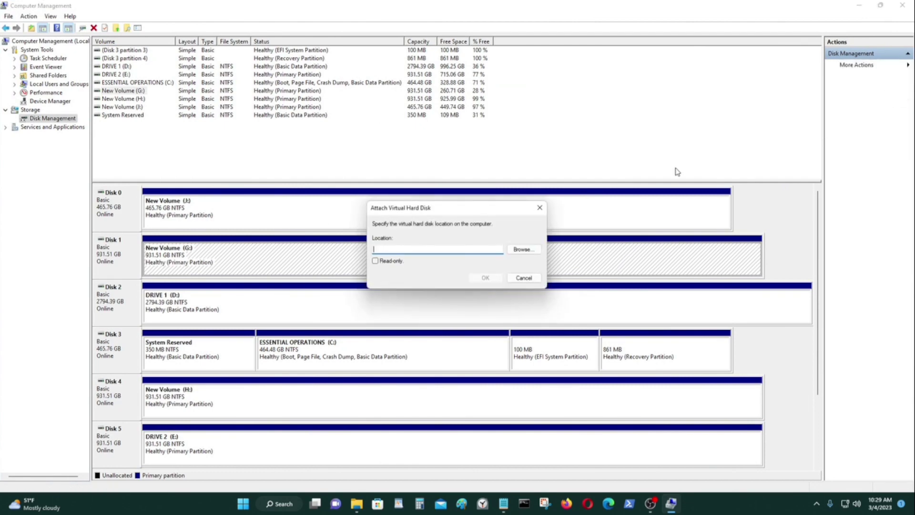
{"action": "left_click", "coordinate": [523, 249]}
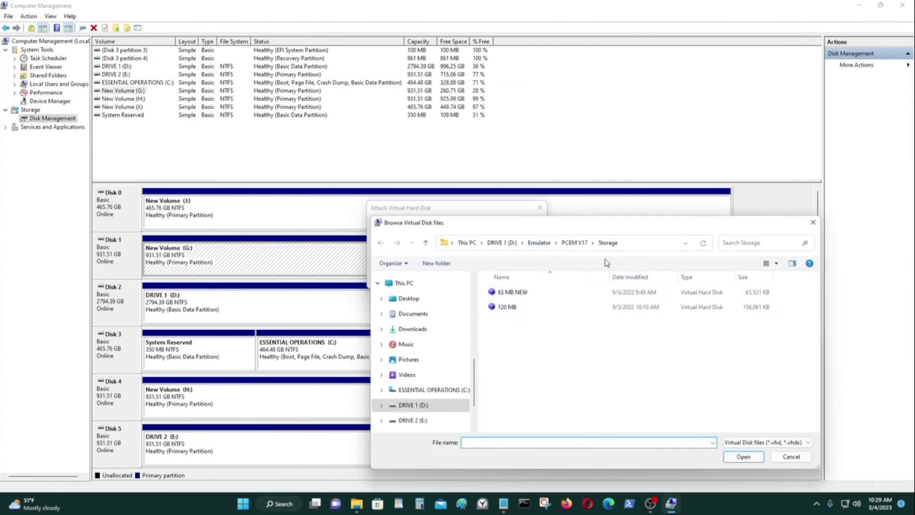
{"action": "left_click", "coordinate": [634, 246]}
{"action": "left_click", "coordinate": [633, 245]}
{"action": "key", "text": "BackSpace"}
{"action": "key", "text": "BackSpace"}
{"action": "key", "text": "BackSpace"}
{"action": "key", "text": "BackSpace"}
{"action": "key", "text": "BackSpace"}
{"action": "key", "text": "BackSpace"}
{"action": "key", "text": "BackSpace"}
{"action": "key", "text": "Return"}
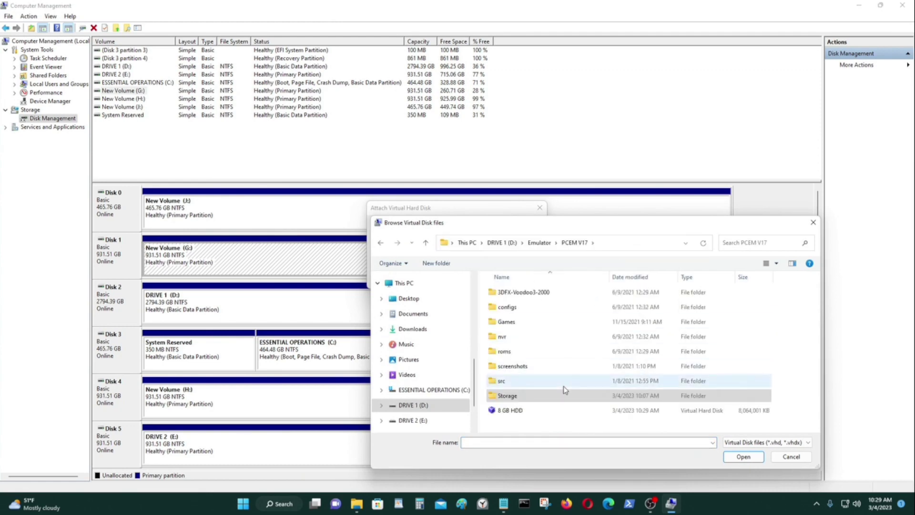
{"action": "left_click", "coordinate": [559, 411]}
{"action": "left_click", "coordinate": [740, 456]}
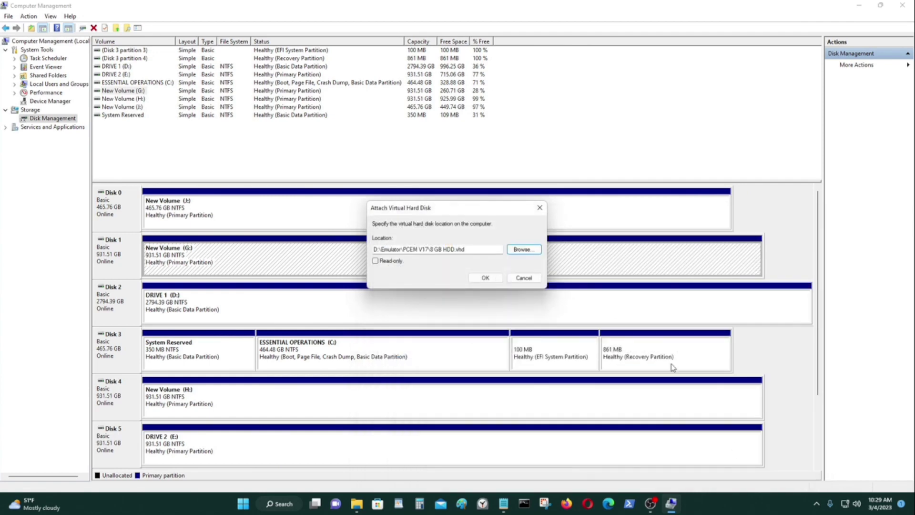
Attach the 8 GB VHD so it mounts as drive I:, then open its Untitled note.
{"action": "left_click", "coordinate": [486, 279]}
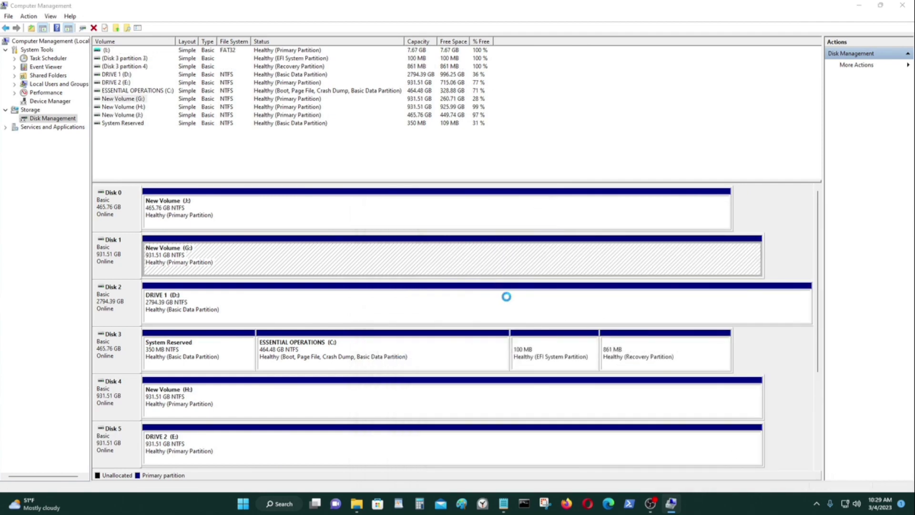
{"action": "left_click", "coordinate": [859, 6]}
{"action": "double_click", "coordinate": [610, 120]}
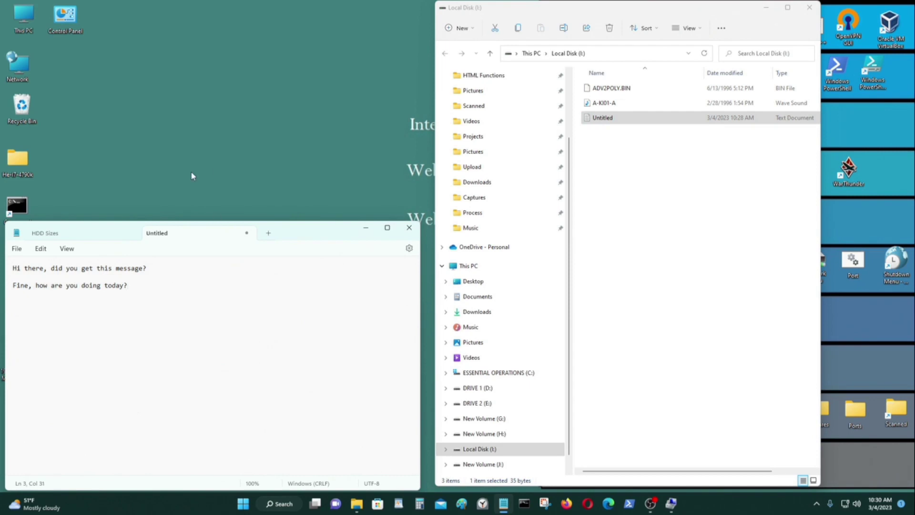
Save the typed reply in the Untitled note and close Notepad.
{"action": "left_click", "coordinate": [17, 248]}
{"action": "left_click", "coordinate": [23, 312]}
{"action": "left_click", "coordinate": [409, 228]}
Copy admin and test from DRIVE 1 (D:)\Test onto Local Disk (I:), then close both windows.
{"action": "key", "text": "super+e"}
{"action": "left_click_drag", "start_coordinate": [525, 10], "coordinate": [108, 23]}
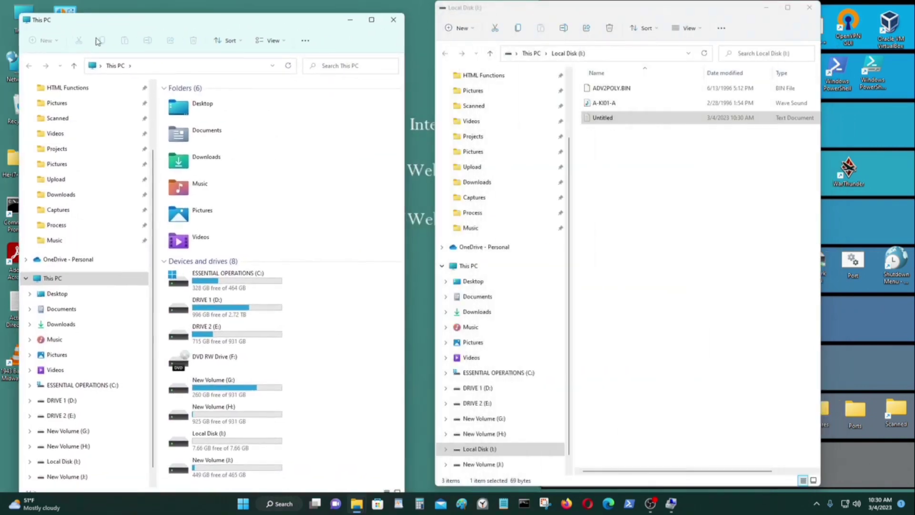
{"action": "double_click", "coordinate": [228, 312]}
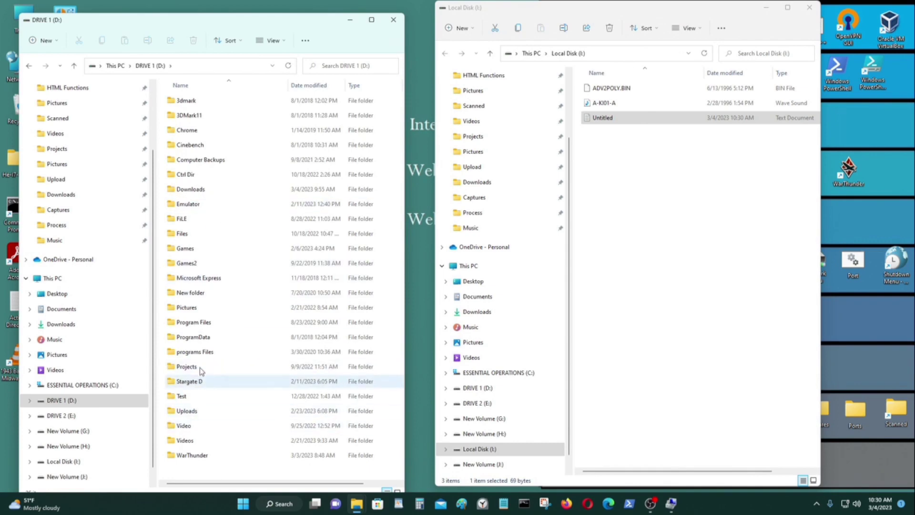
{"action": "double_click", "coordinate": [201, 398]}
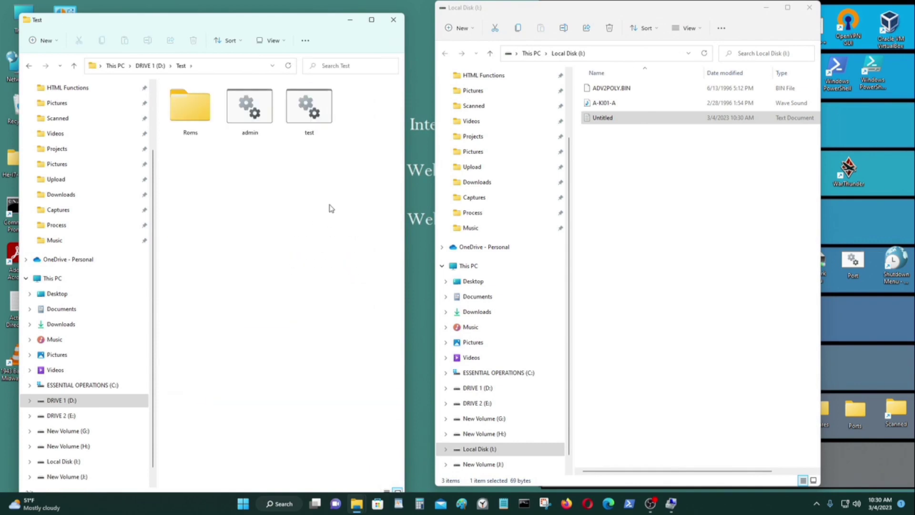
{"action": "left_click_drag", "start_coordinate": [336, 206], "coordinate": [227, 85]}
{"action": "left_click_drag", "start_coordinate": [307, 109], "coordinate": [668, 206]}
{"action": "left_click", "coordinate": [393, 20]}
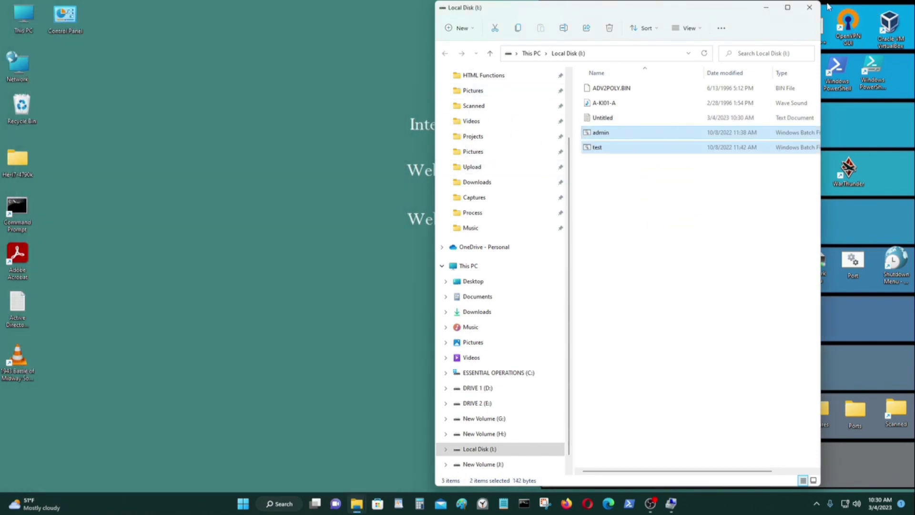
{"action": "left_click", "coordinate": [809, 7]}
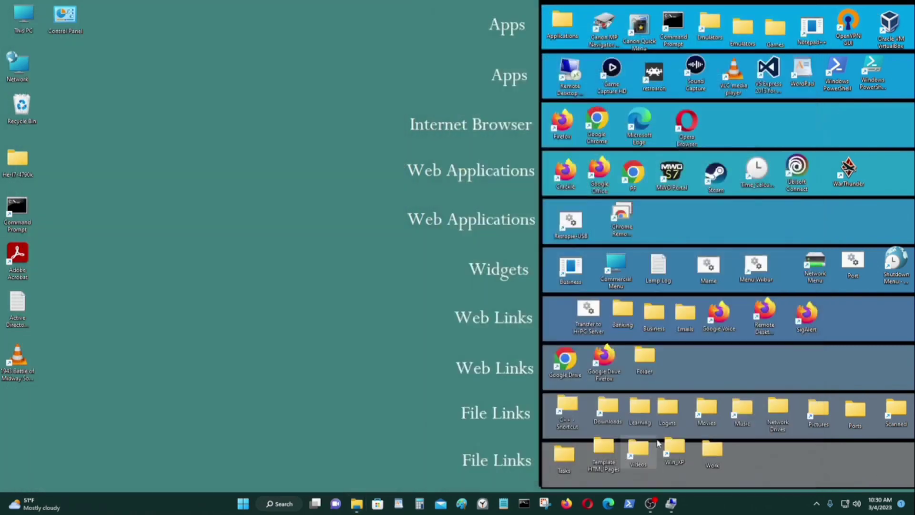
Close Computer Management and locate the 7.66 GB Local Disk (I:) in This PC.
{"action": "left_click", "coordinate": [673, 504]}
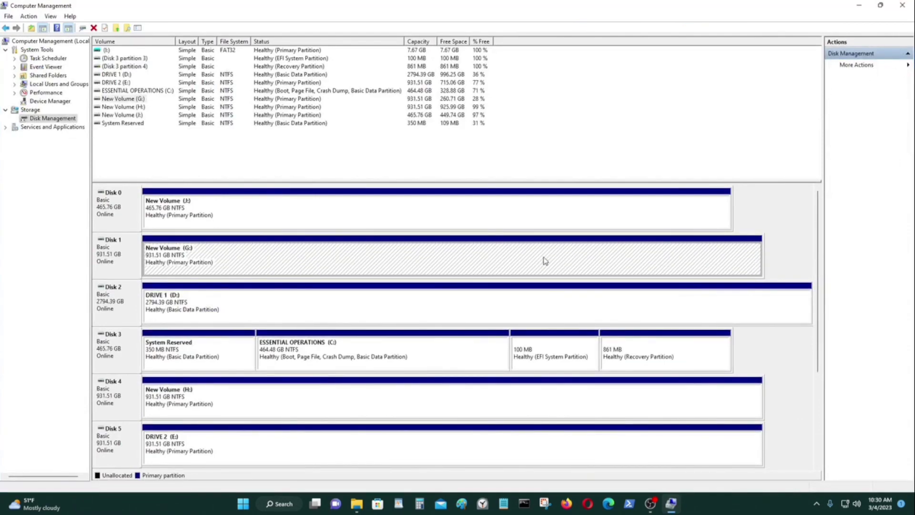
{"action": "left_click", "coordinate": [902, 5]}
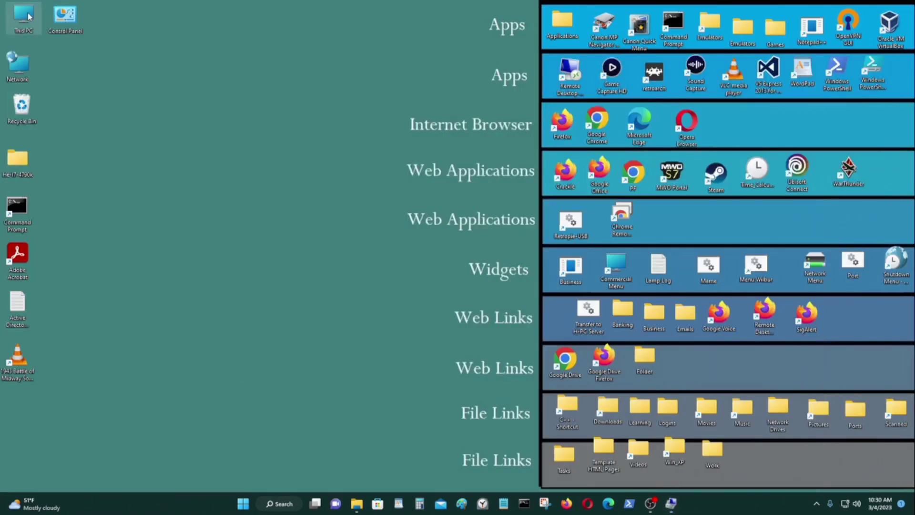
{"action": "double_click", "coordinate": [30, 18]}
{"action": "left_click", "coordinate": [370, 11]}
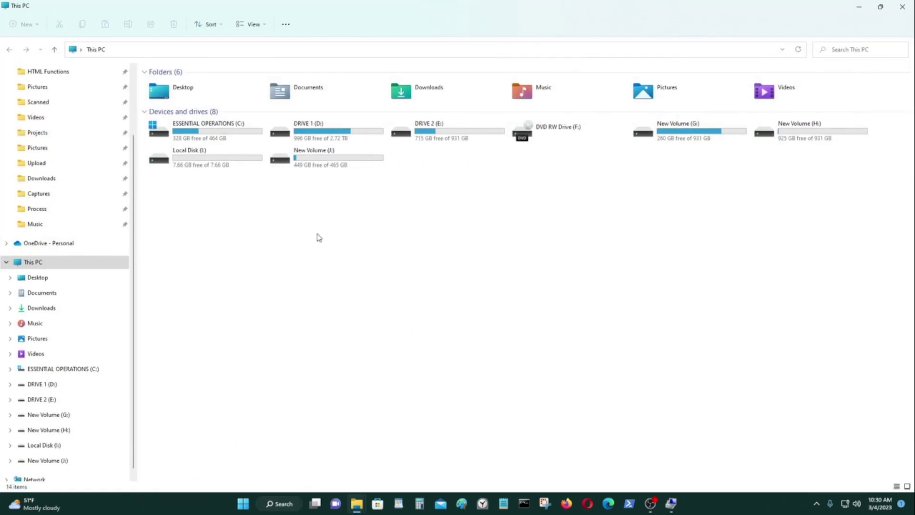
{"action": "left_click", "coordinate": [219, 158]}
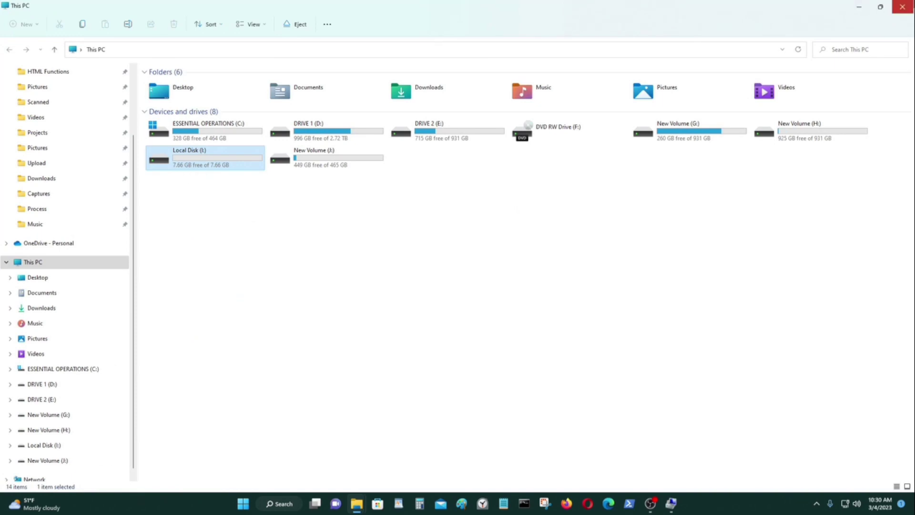
{"action": "left_click", "coordinate": [902, 7]}
Check Local Disk (I:) properties: FAT32, 7.66 GB capacity, about 60 KB used.
{"action": "double_click", "coordinate": [16, 17]}
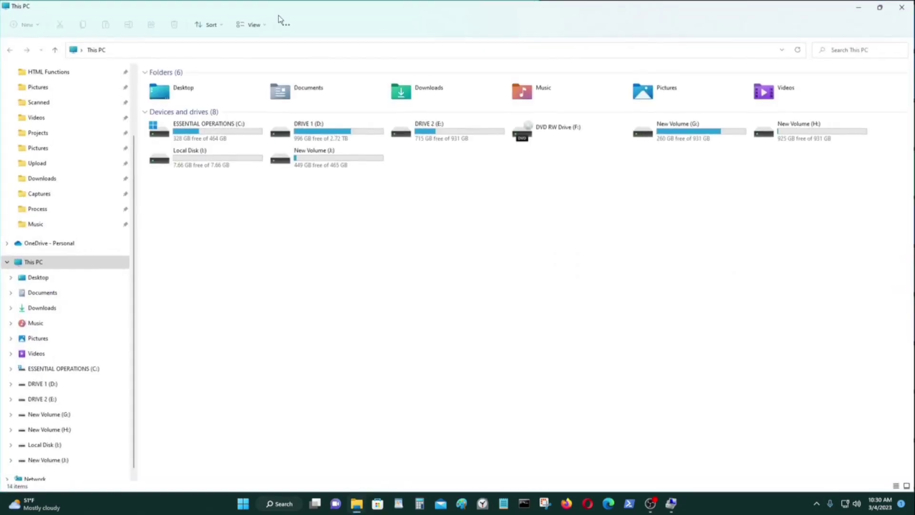
{"action": "right_click", "coordinate": [203, 155]}
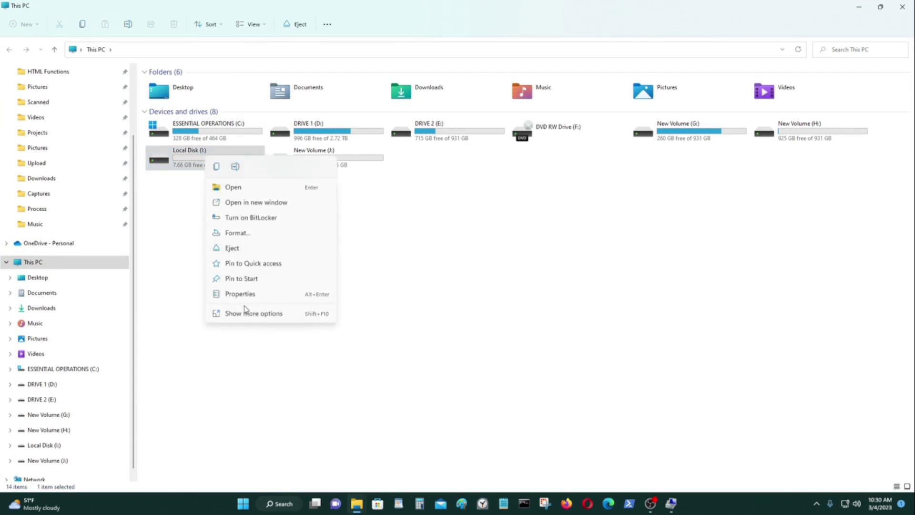
{"action": "left_click", "coordinate": [245, 294]}
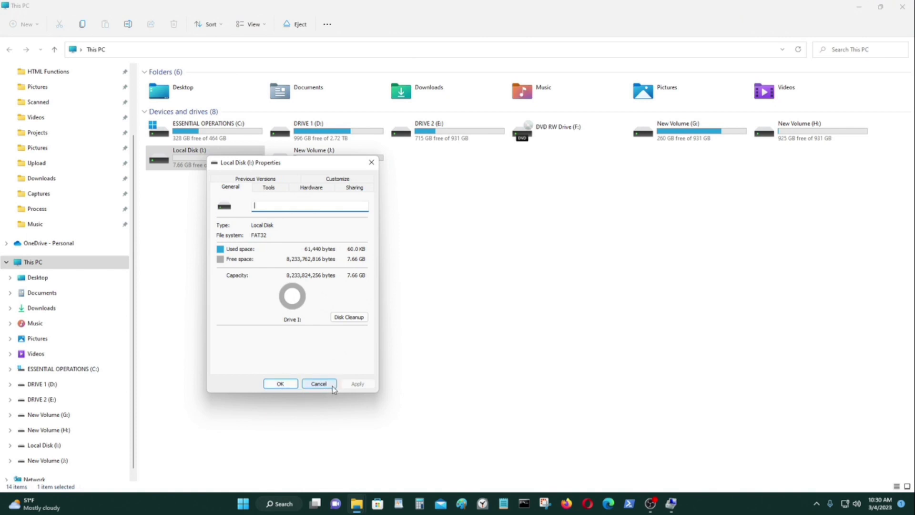
{"action": "left_click", "coordinate": [280, 384]}
{"action": "key", "text": "super+d"}
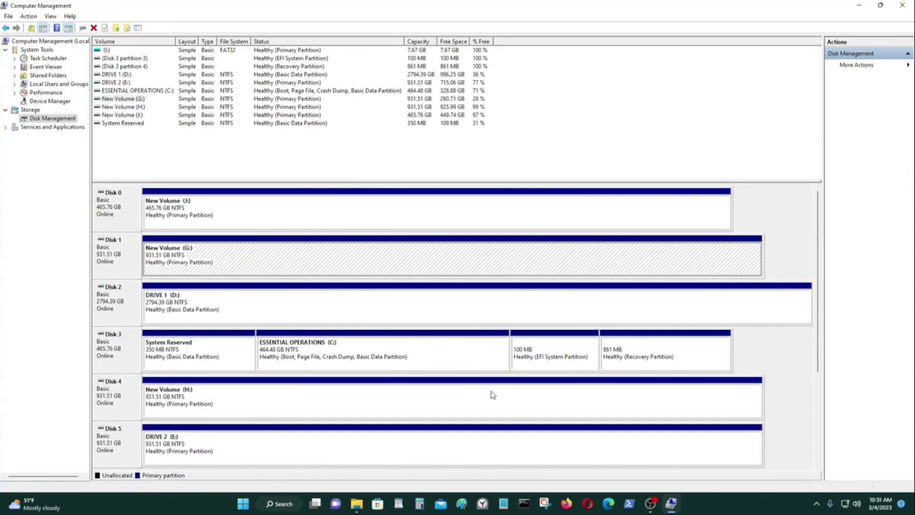
Detach the Disk 6 virtual hard disk, then confirm This PC lists seven drives without I:.
{"action": "left_click_drag", "start_coordinate": [821, 323], "coordinate": [826, 437]}
{"action": "right_click", "coordinate": [253, 365]}
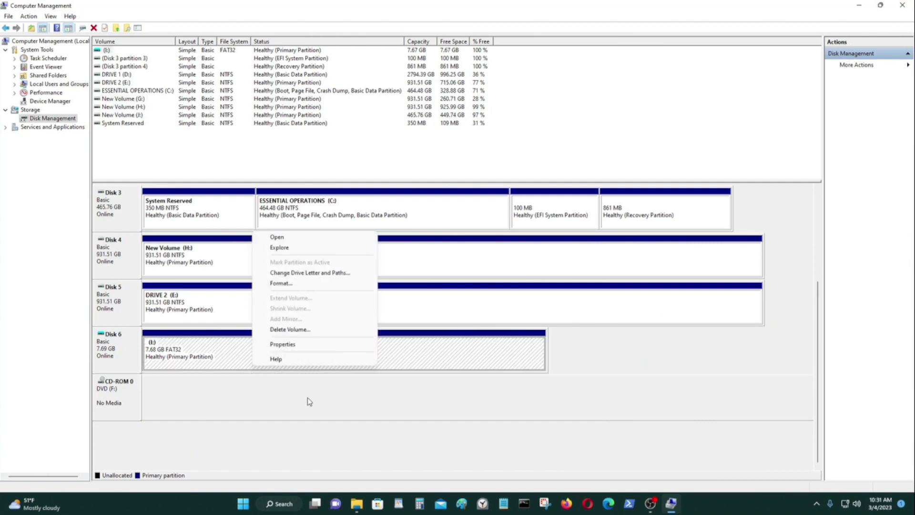
{"action": "left_click", "coordinate": [289, 406]}
{"action": "right_click", "coordinate": [117, 346]}
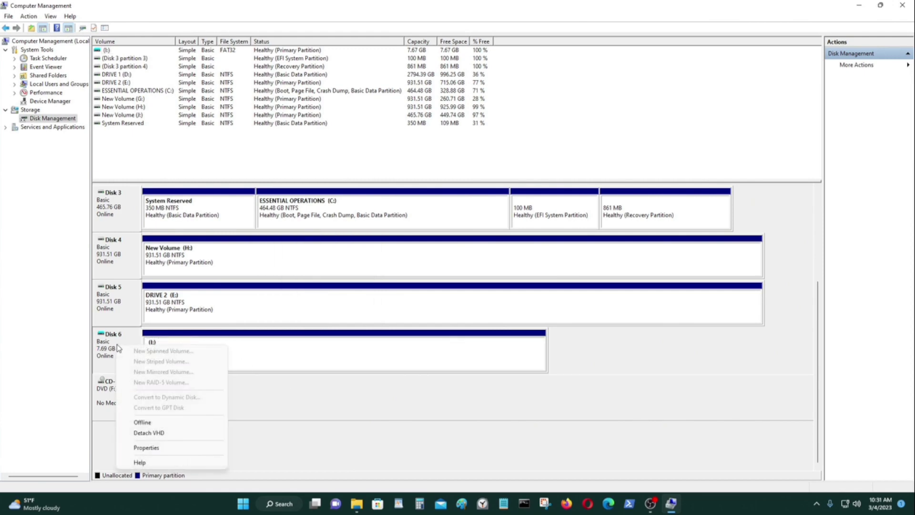
{"action": "left_click", "coordinate": [159, 433]}
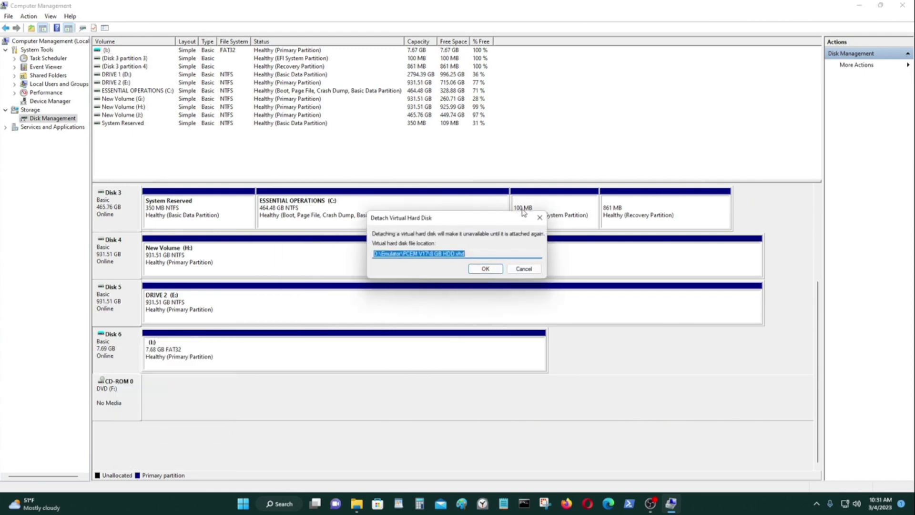
{"action": "left_click", "coordinate": [484, 269]}
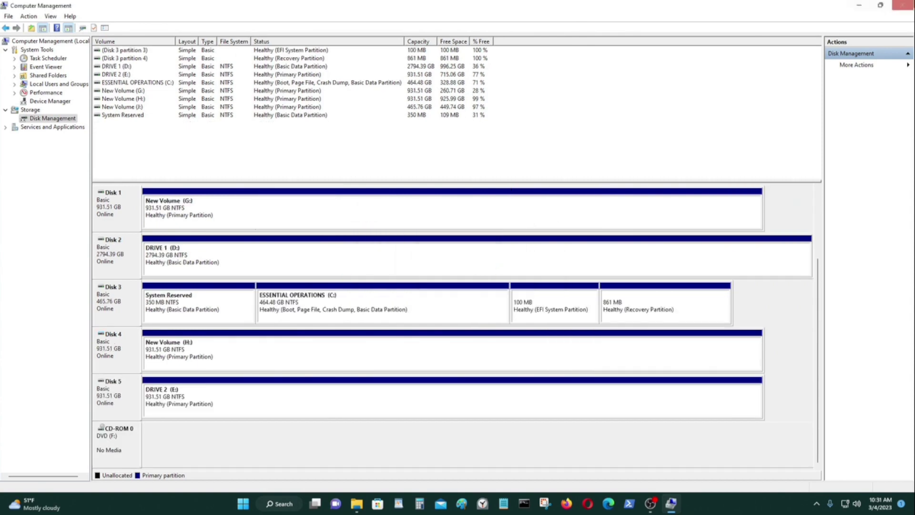
{"action": "left_click", "coordinate": [911, 4]}
{"action": "double_click", "coordinate": [19, 18]}
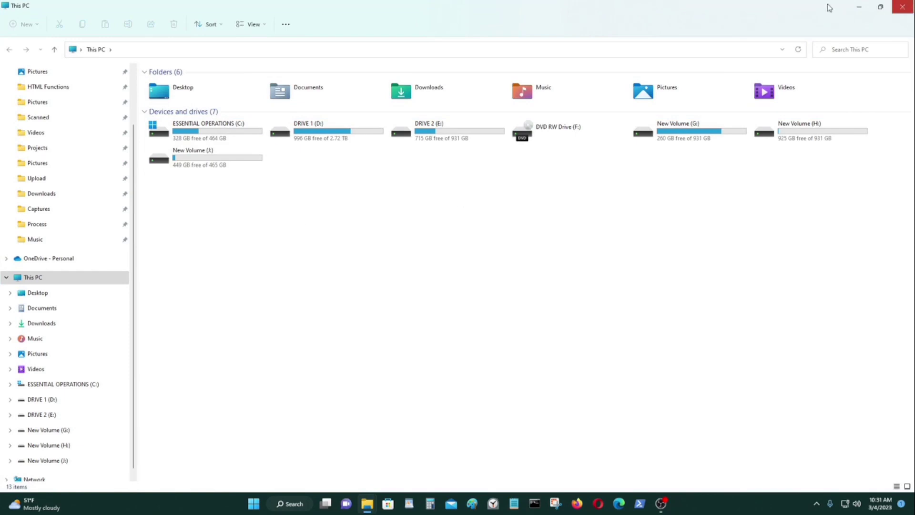
Relaunch PCem.exe from the PCEM V17 folder and start the Pentium I Win 98 machine.
{"action": "left_click", "coordinate": [368, 506]}
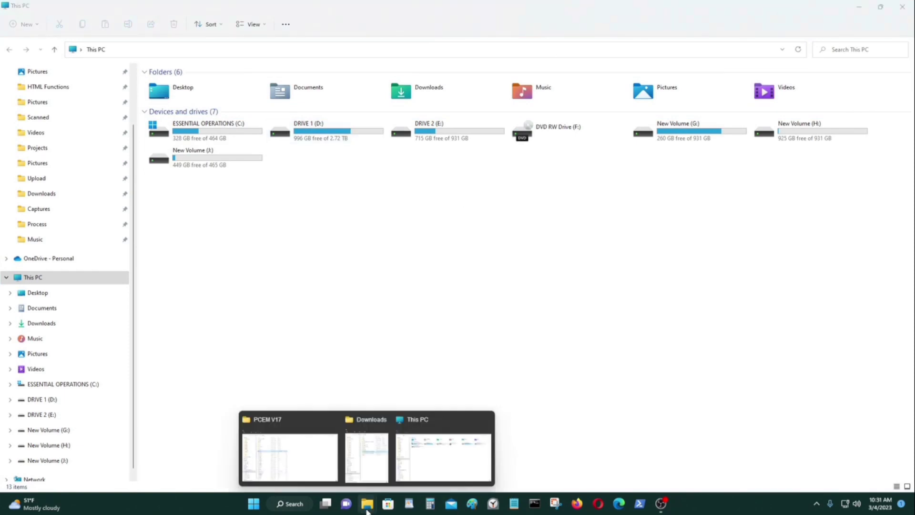
{"action": "left_click", "coordinate": [286, 479]}
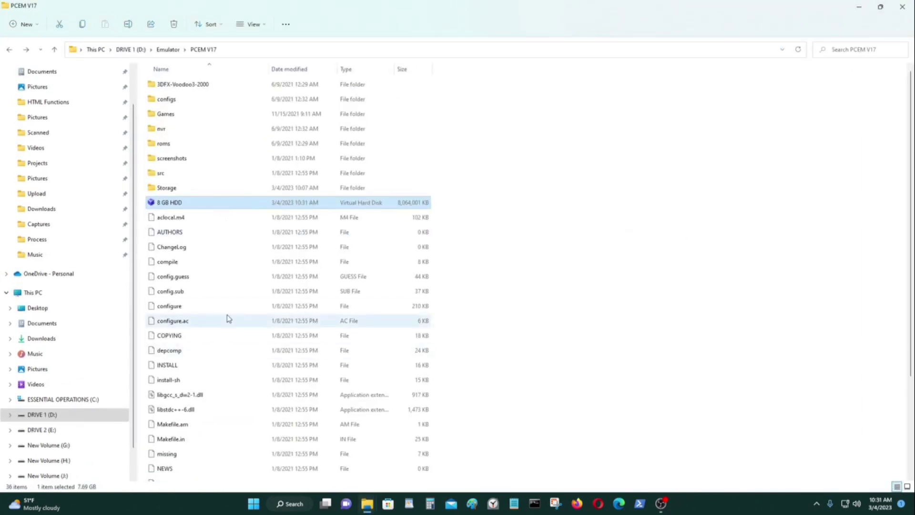
{"action": "scroll", "coordinate": [224, 305], "scroll_direction": "down", "scroll_amount": 3}
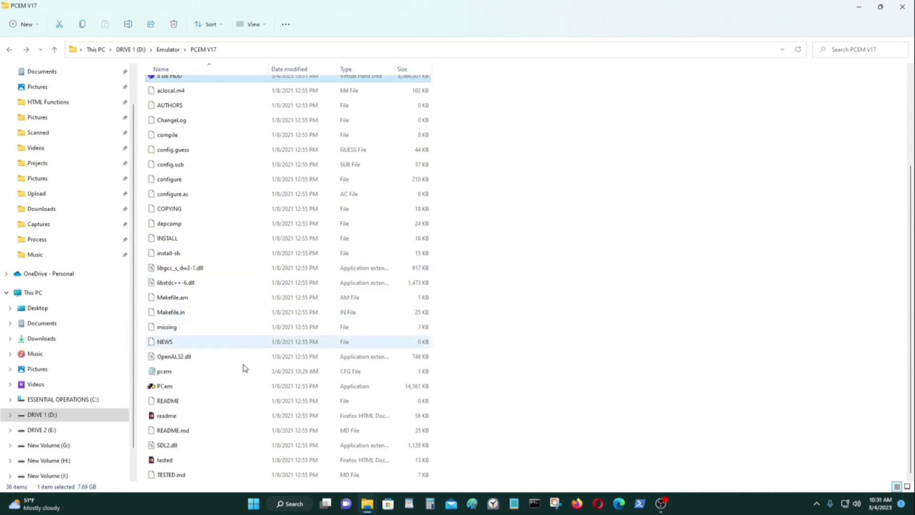
{"action": "double_click", "coordinate": [206, 390]}
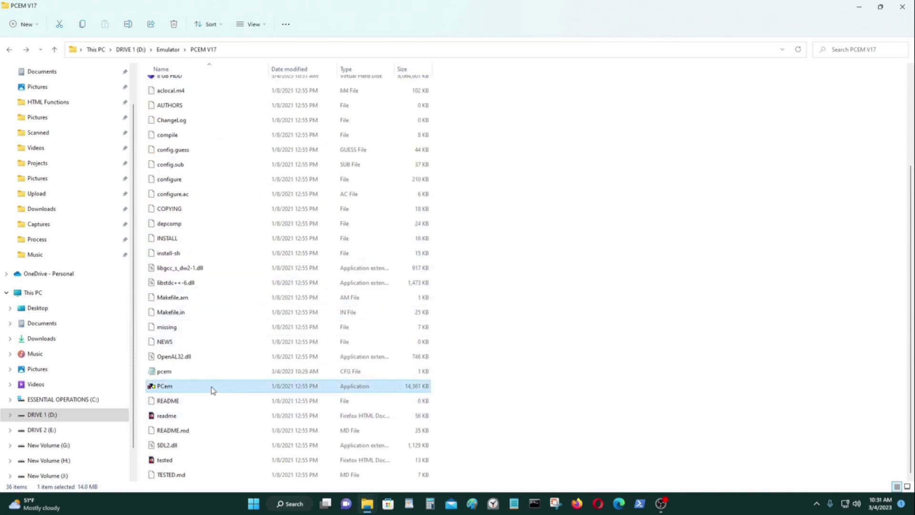
{"action": "left_click", "coordinate": [433, 188]}
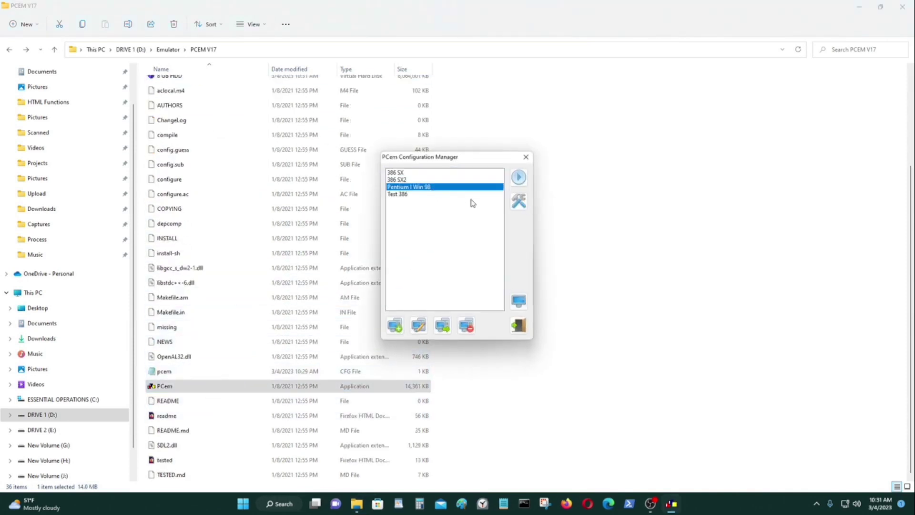
{"action": "left_click", "coordinate": [518, 178]}
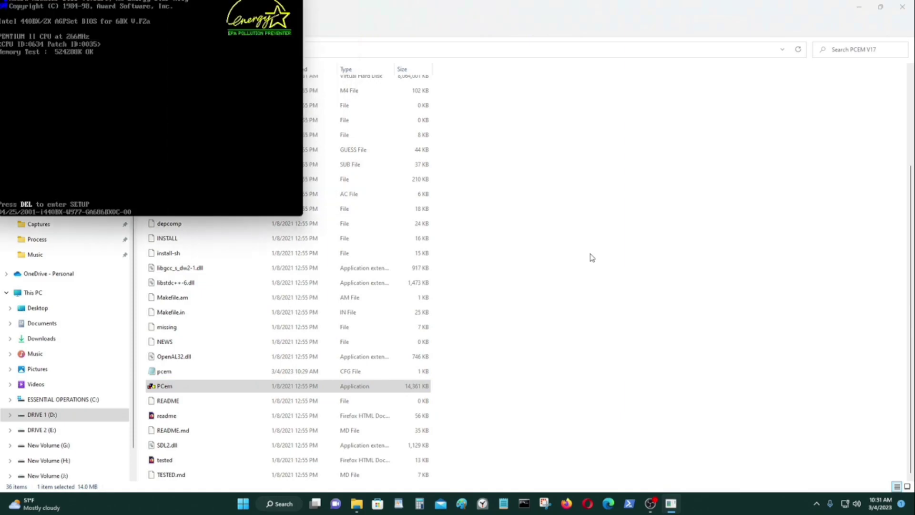
Switch the emulator to full screen with Ctrl+Alt+PgDn and open My Computer once Windows 98 boots.
{"action": "key", "text": "ctrl+alt+Page_Down"}
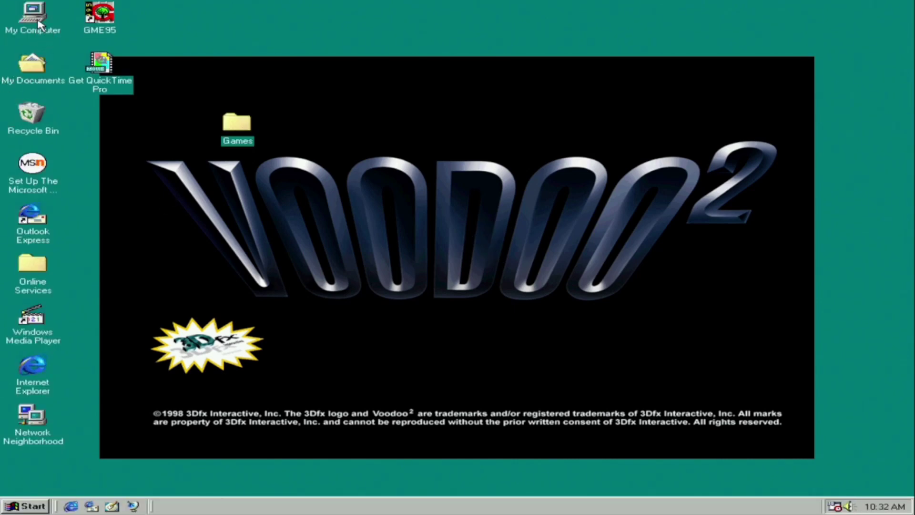
{"action": "left_click", "coordinate": [38, 22]}
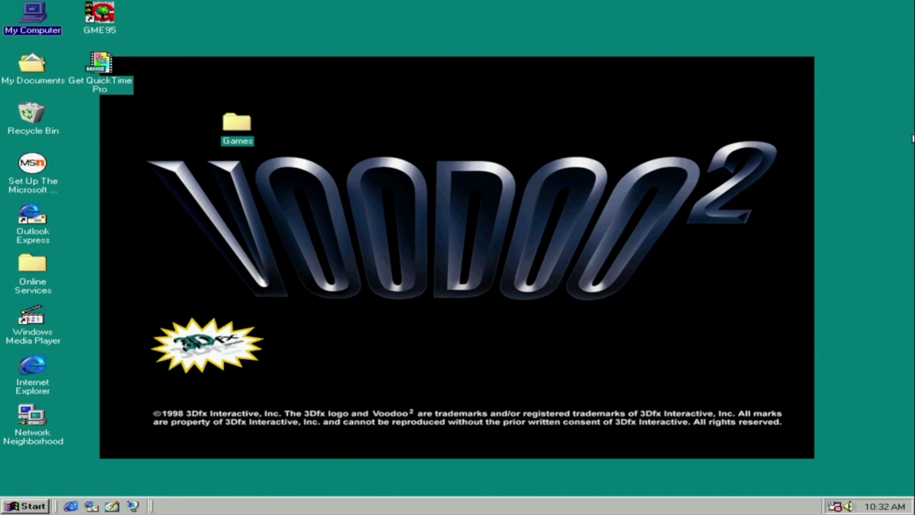
{"action": "double_click", "coordinate": [26, 31]}
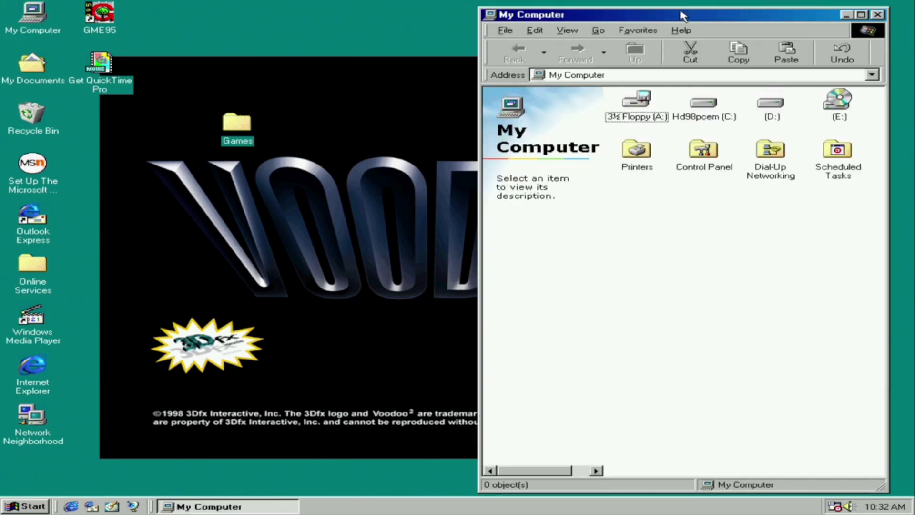
Open Untitled.txt on drive D: to read its two lines, then close Notepad and the folder.
{"action": "left_click_drag", "start_coordinate": [680, 12], "coordinate": [345, 18]}
{"action": "double_click", "coordinate": [440, 113]}
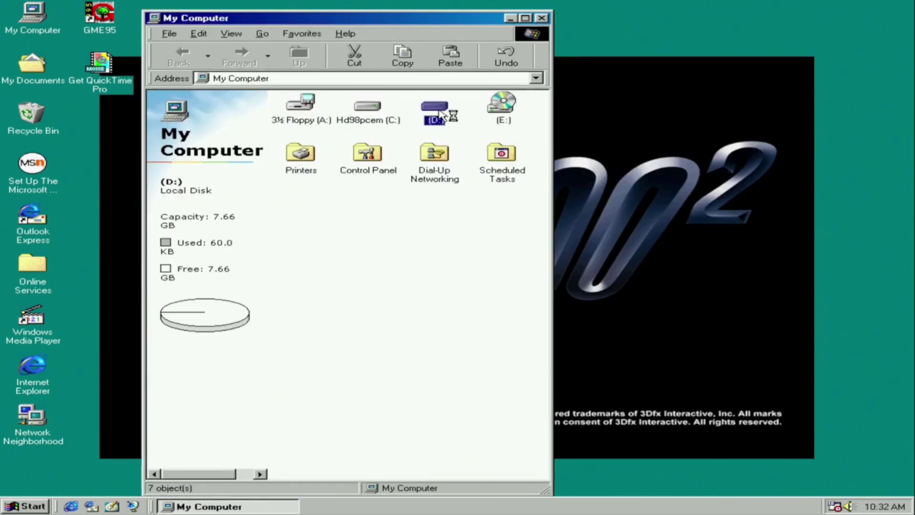
{"action": "left_click", "coordinate": [523, 18]}
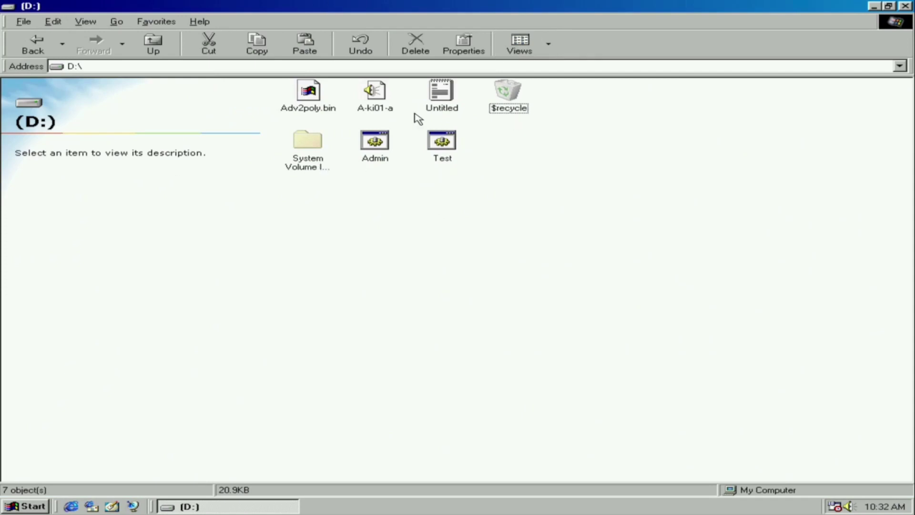
{"action": "double_click", "coordinate": [453, 102]}
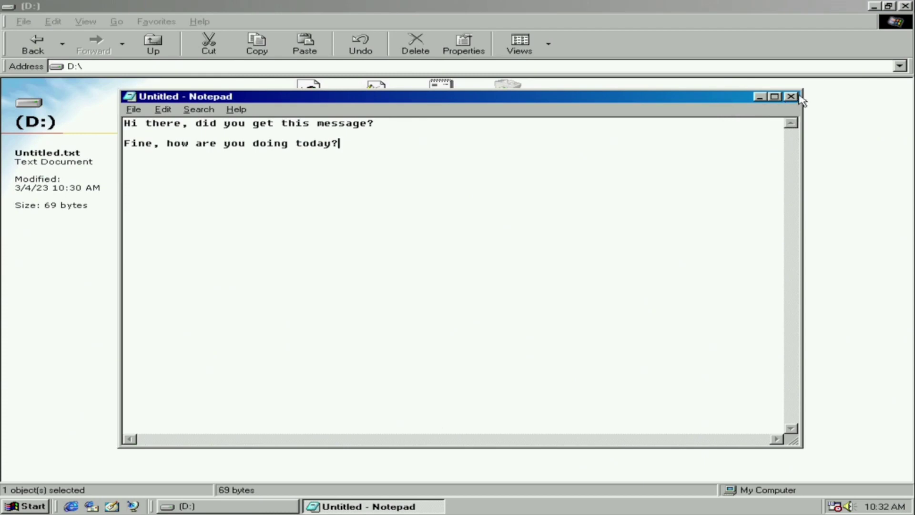
{"action": "left_click", "coordinate": [791, 97]}
{"action": "left_click", "coordinate": [905, 6]}
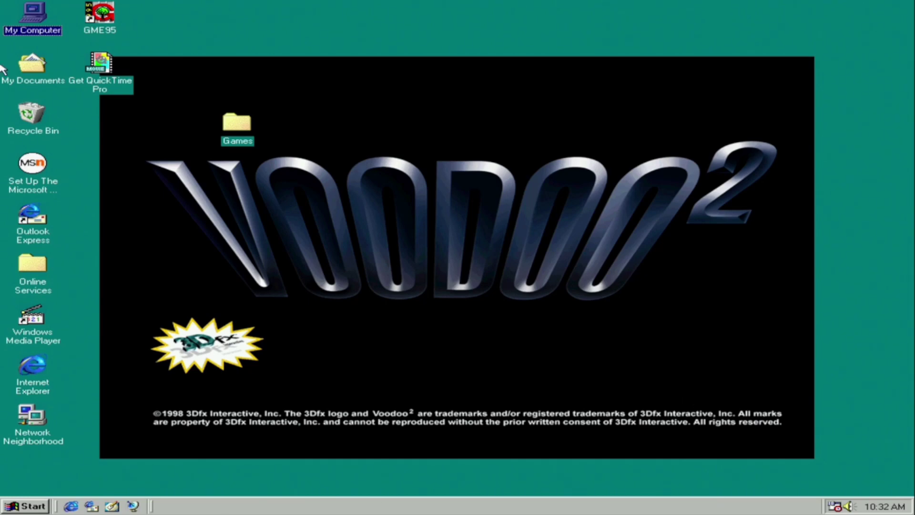
Shut down Windows 98, exit PCem, and clear the PCEM V17 and This PC windows.
{"action": "left_click", "coordinate": [25, 506]}
{"action": "left_click", "coordinate": [110, 486]}
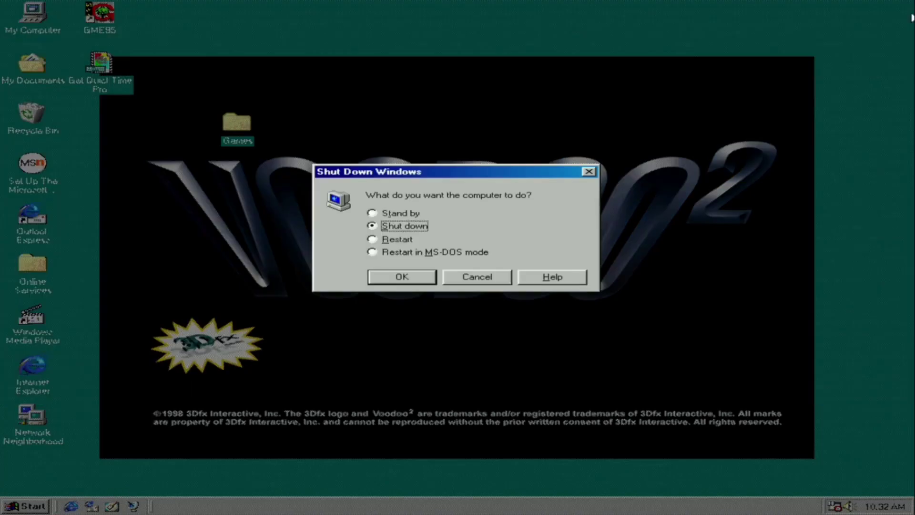
{"action": "left_click", "coordinate": [402, 280]}
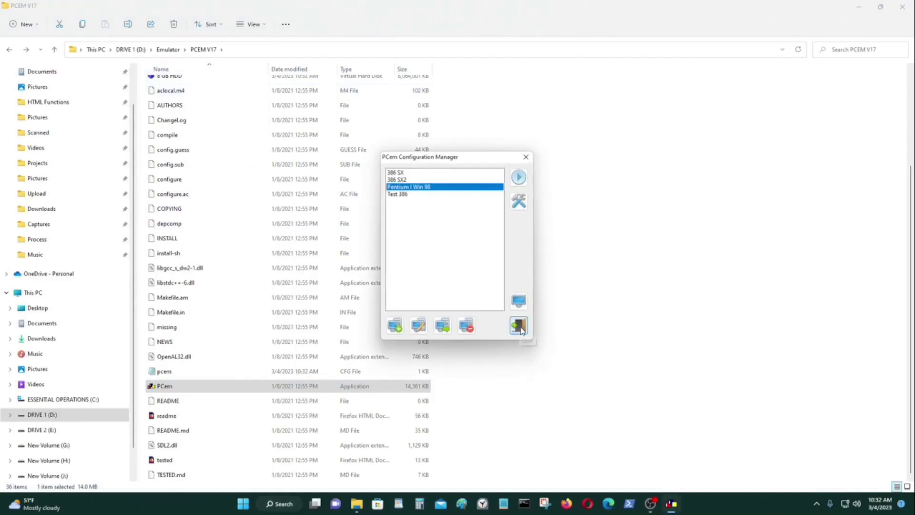
{"action": "left_click", "coordinate": [520, 326]}
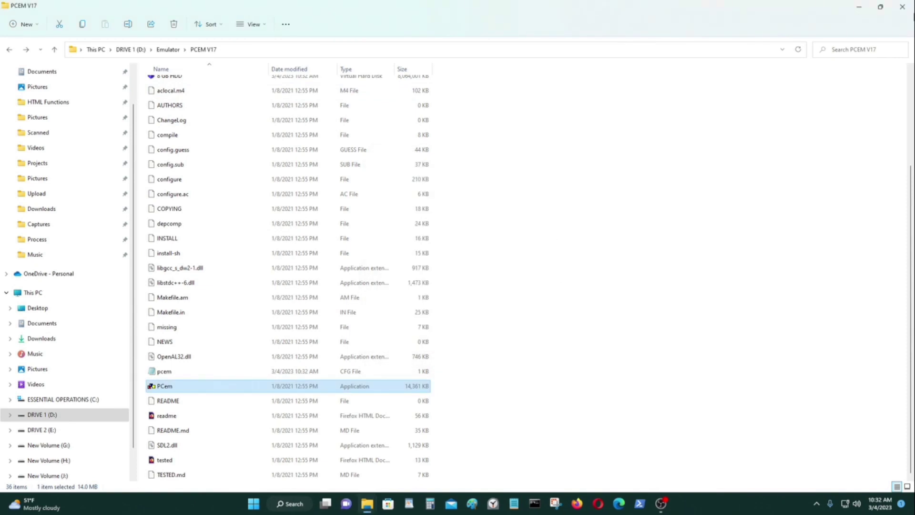
{"action": "left_click", "coordinate": [858, 8]}
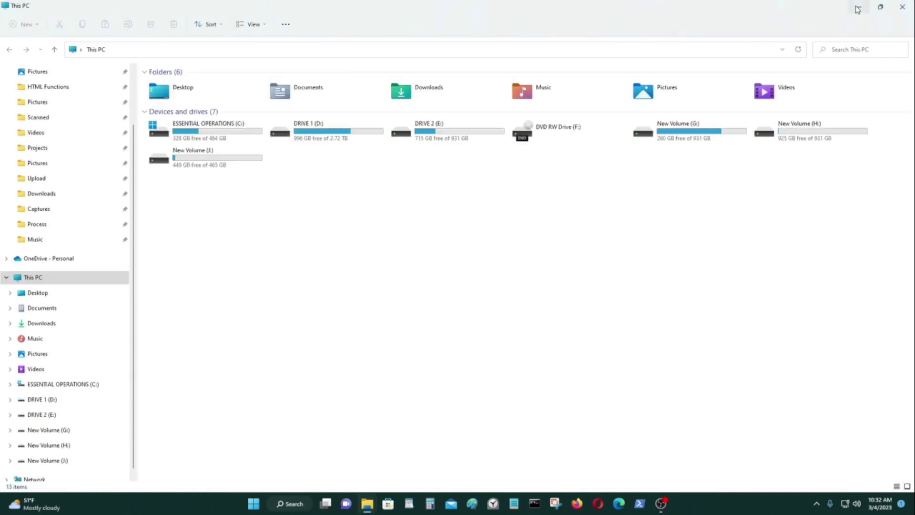
{"action": "left_click", "coordinate": [902, 6]}
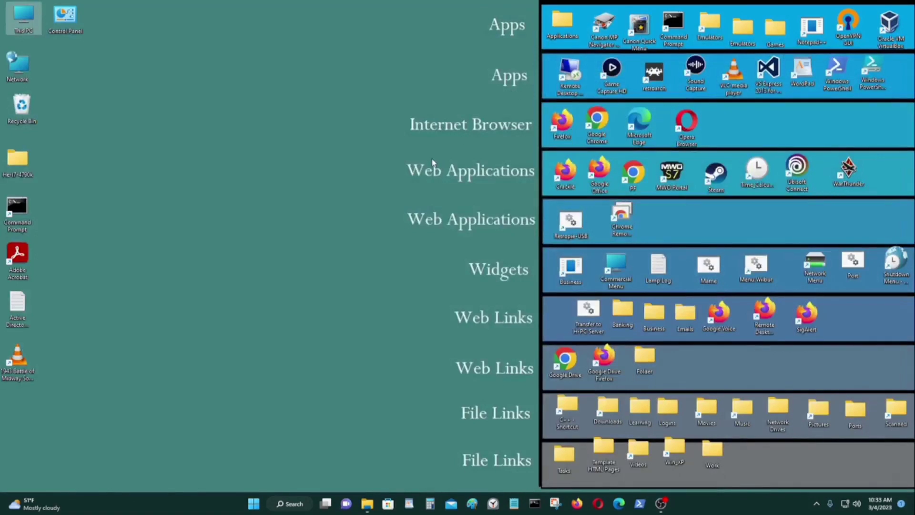